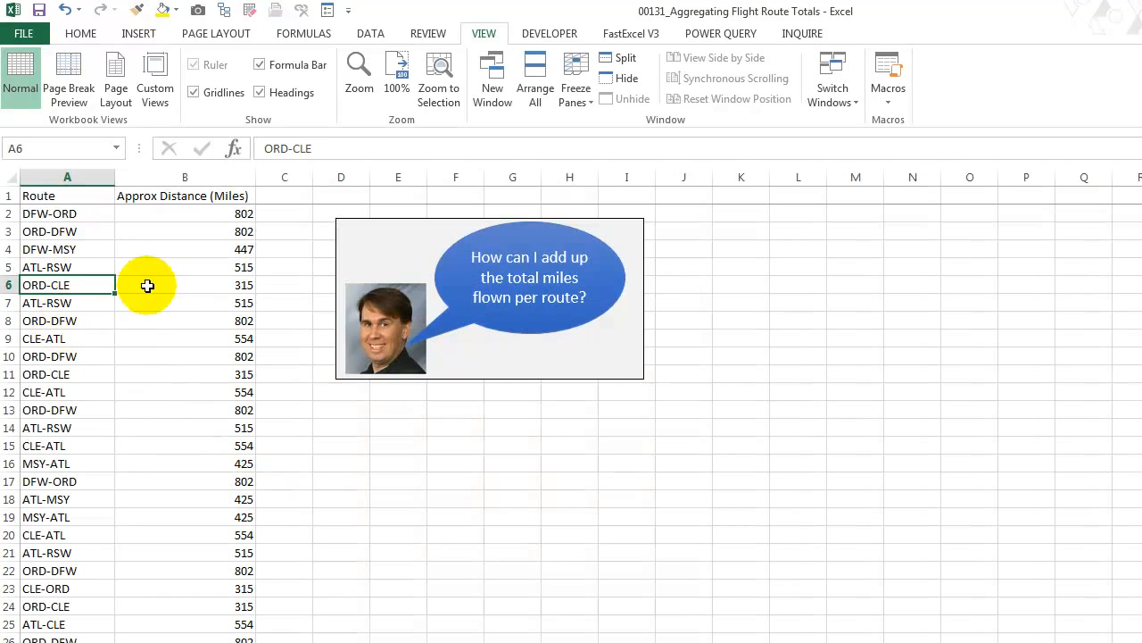
# Step: Create a PivotTable on a new worksheet from the full Route and Approx Distance (Miles) data, range A1:B1139
pyautogui.click(92, 196)
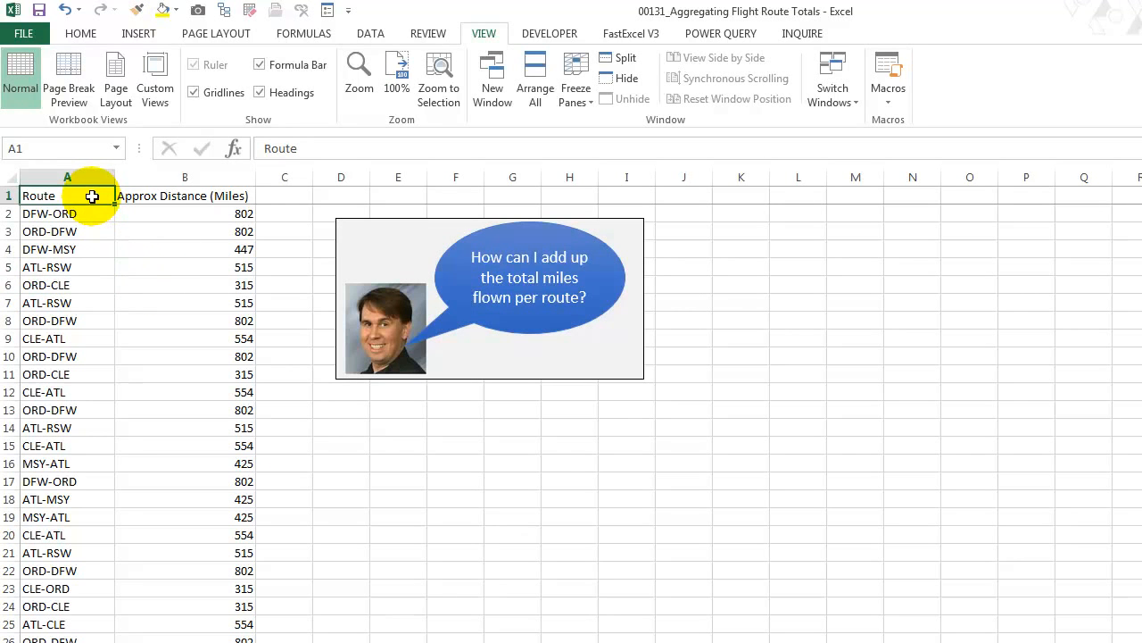
pyautogui.hotkey('shift', 'Right')
pyautogui.hotkey('ctrl', 'shift', 'Down')
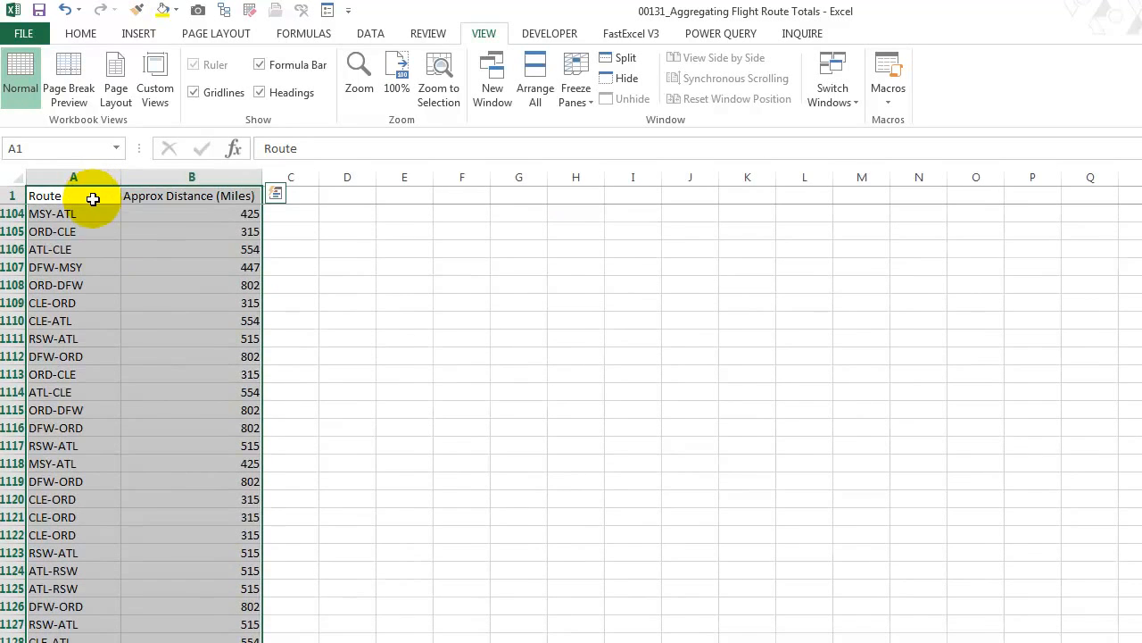
pyautogui.click(134, 32)
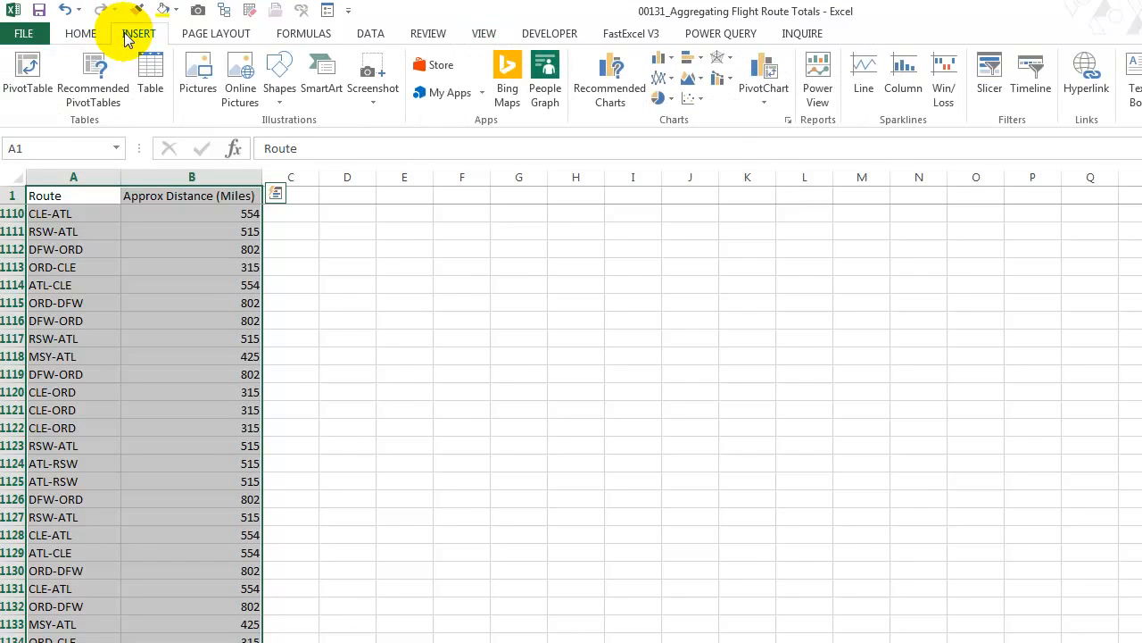
pyautogui.click(28, 71)
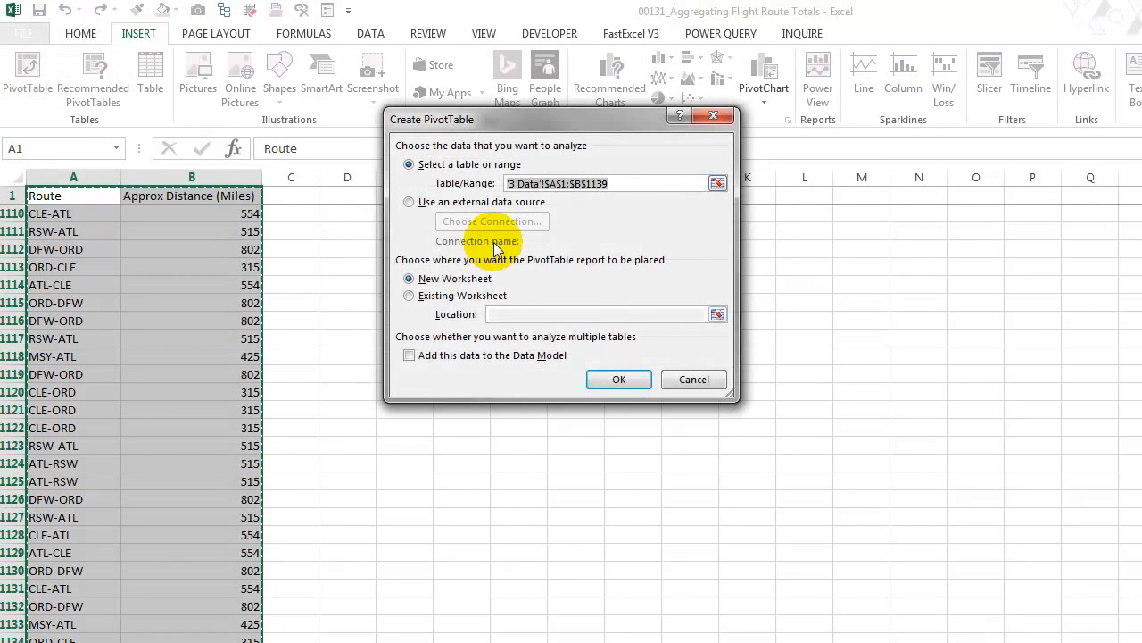
pyautogui.click(594, 379)
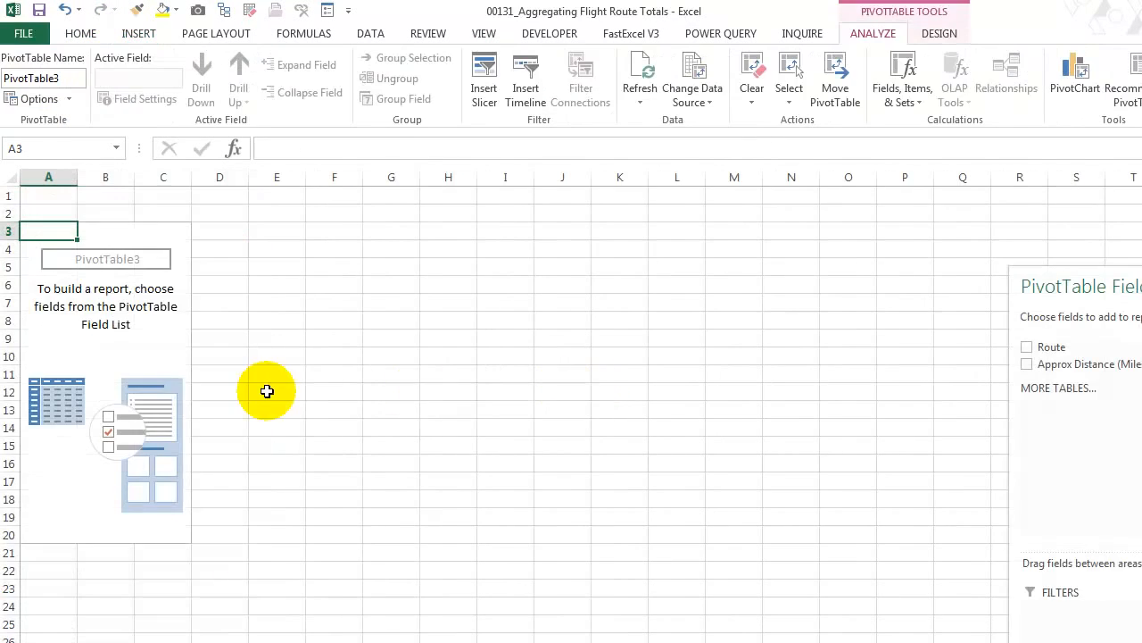
# Step: Summarise the miles per route by placing Route in the rows and Approx Distance (Miles) in the values as a sum
pyautogui.moveTo(1071, 349); pyautogui.dragTo(1093, 642)
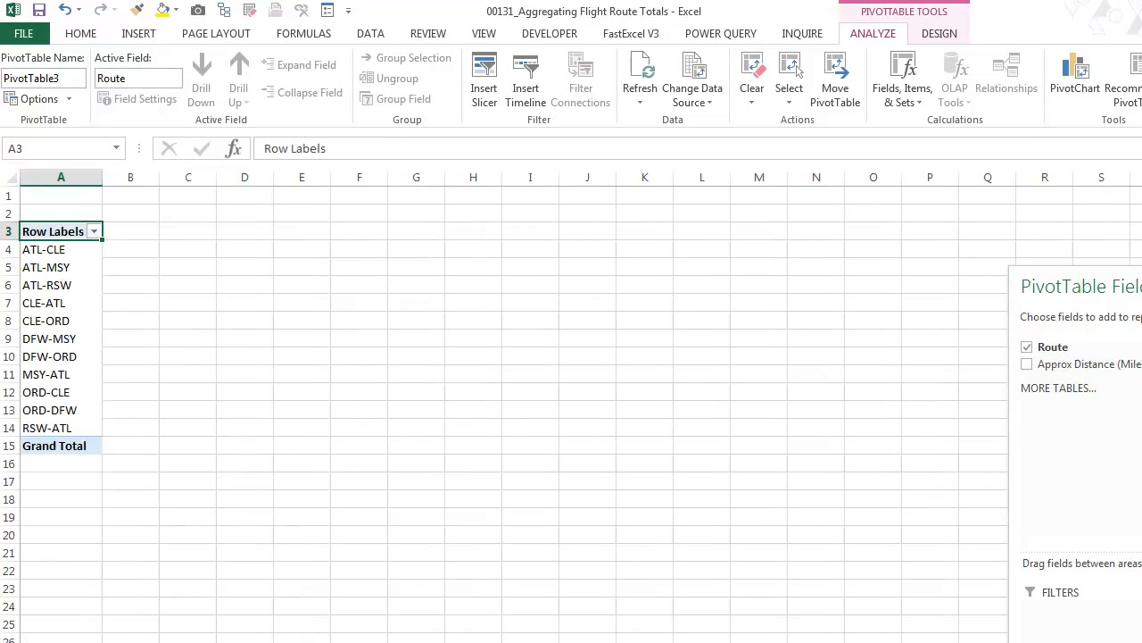
pyautogui.moveTo(1139, 282); pyautogui.dragTo(791, 146)
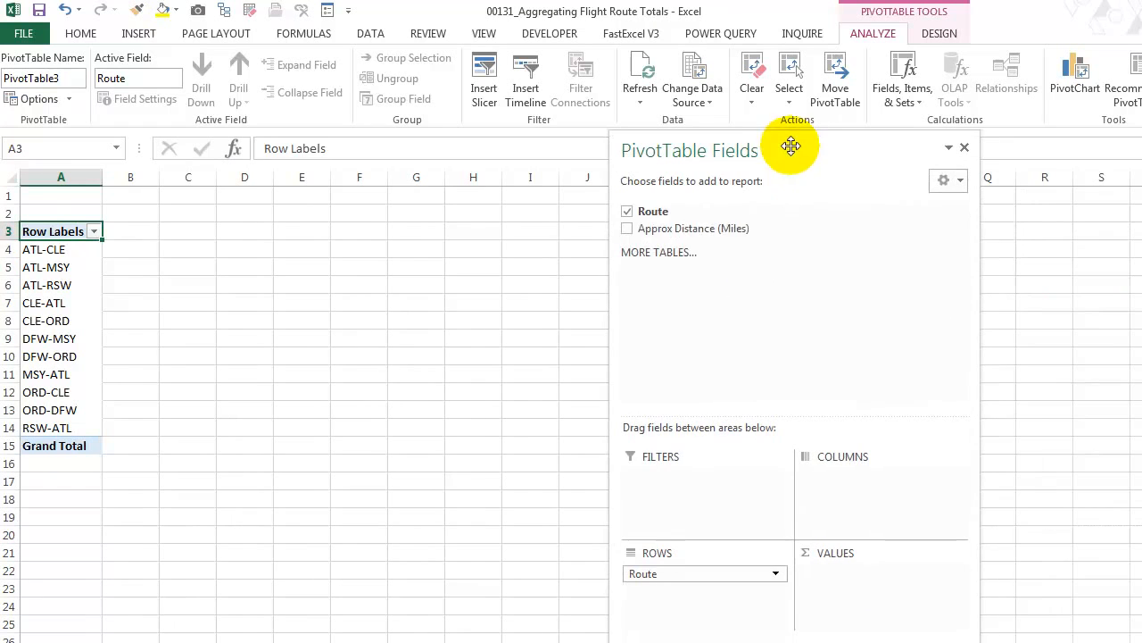
pyautogui.moveTo(681, 230)
pyautogui.mouseDown()
pyautogui.moveTo(829, 375)
pyautogui.moveTo(875, 596)
pyautogui.mouseUp()
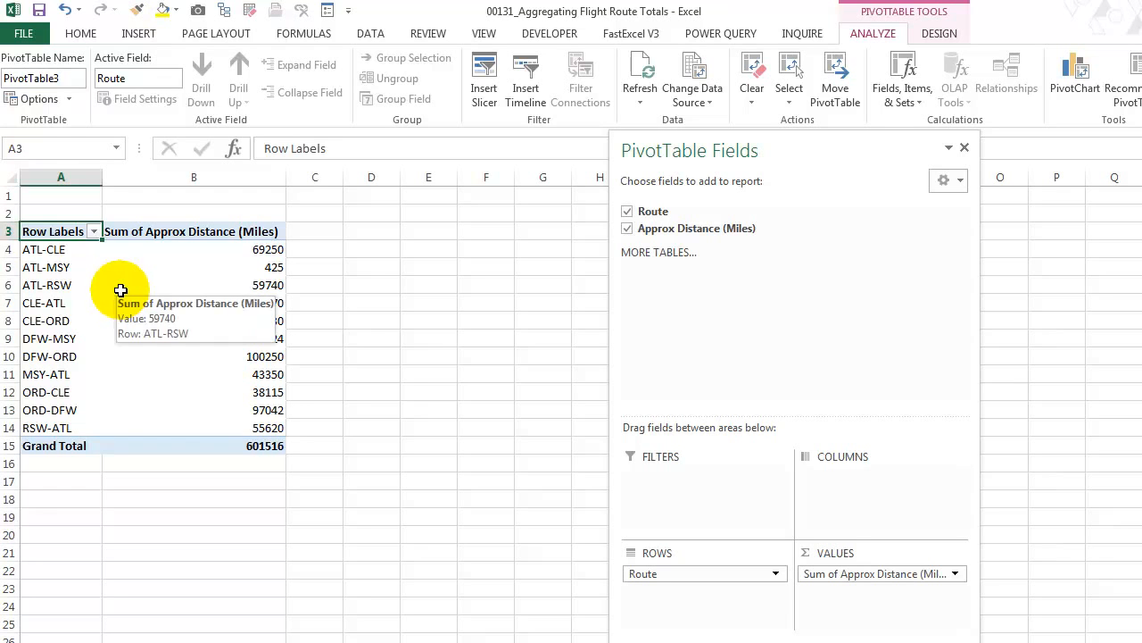
# Step: Examine the PivotTable's reversed route pairs, such as ATL-CLE with CLE-ATL and ORD-CLE with CLE-ORD
pyautogui.click(49, 302)
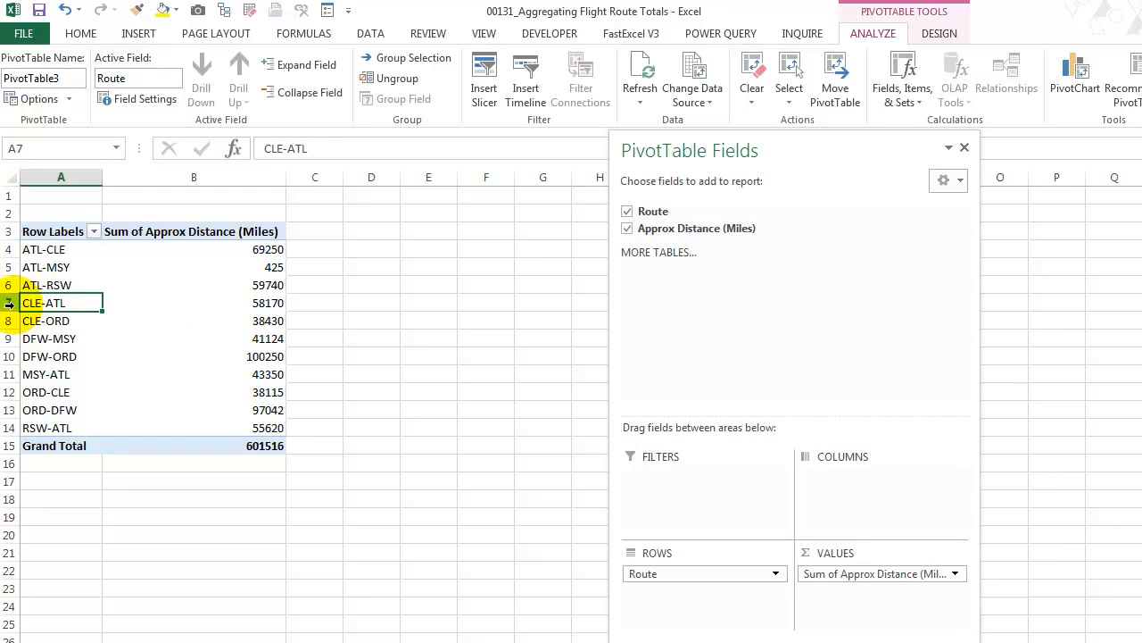
pyautogui.click(57, 243)
pyautogui.click(56, 251)
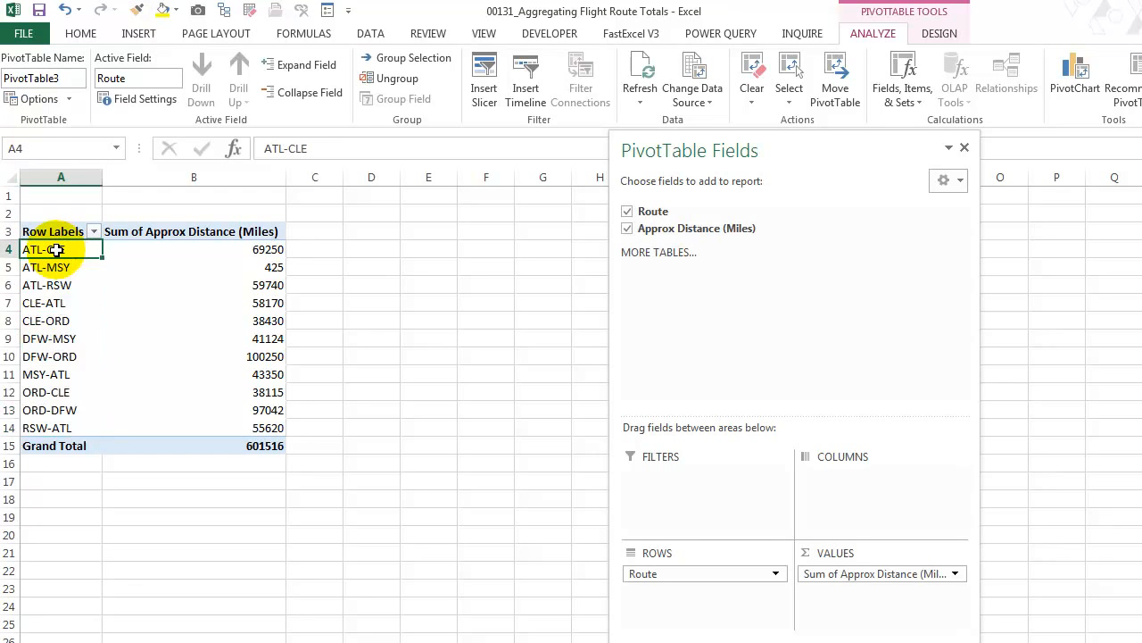
pyautogui.keyDown('ctrl'); pyautogui.click(54, 304); pyautogui.keyUp('ctrl')
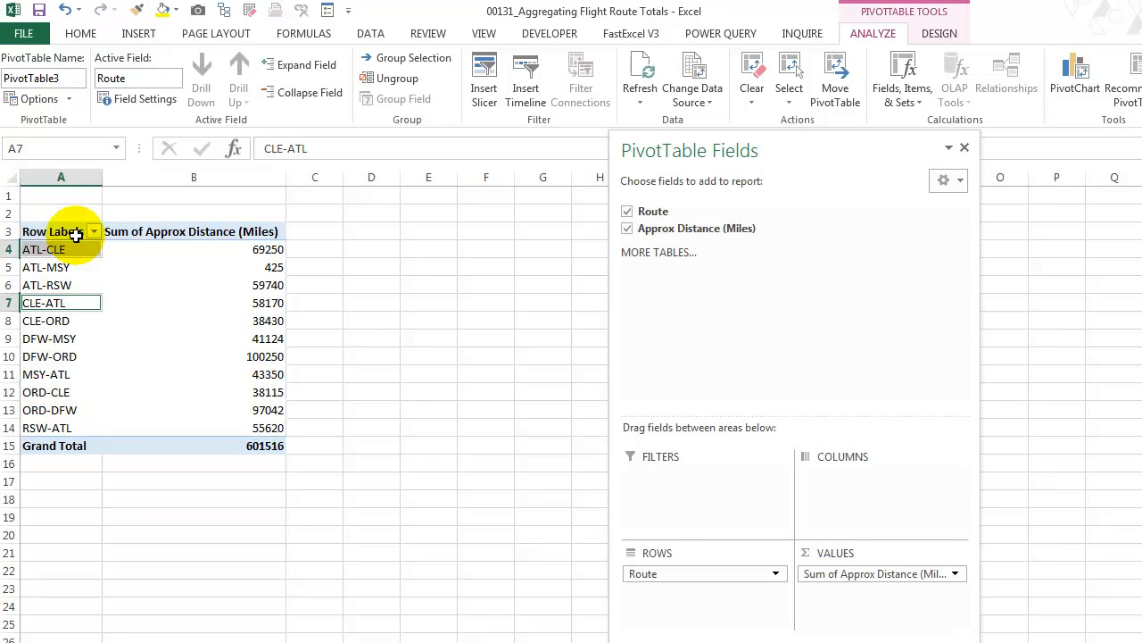
pyautogui.click(50, 391)
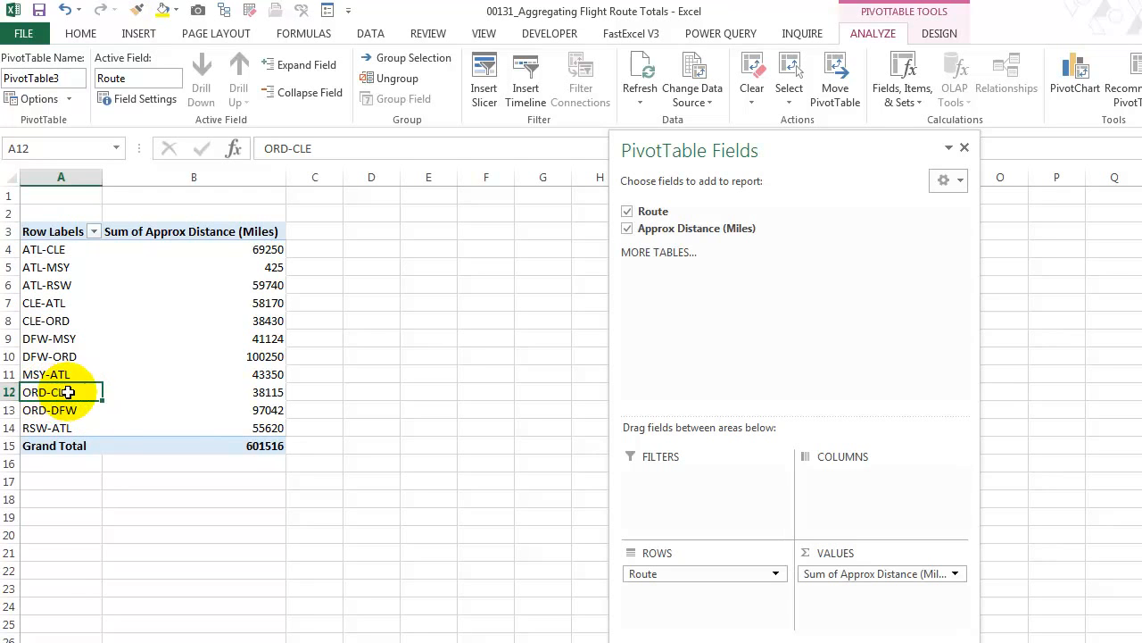
pyautogui.click(56, 321)
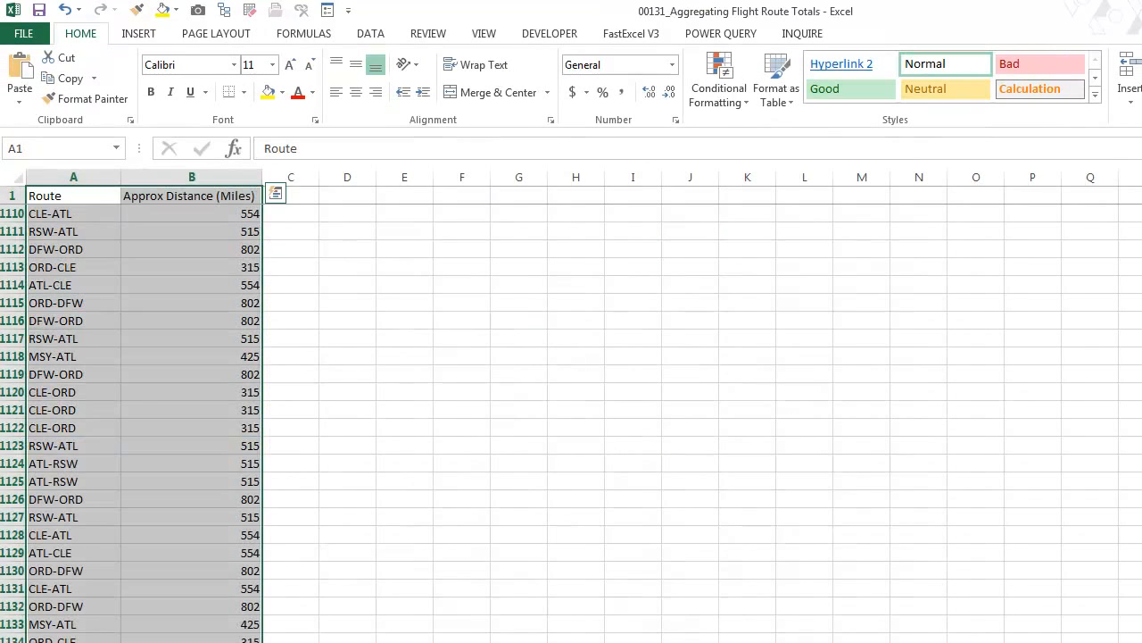
# Step: Insert three blank columns between the Route and Approx Distance (Miles) columns on the data sheet
pyautogui.click(184, 460)
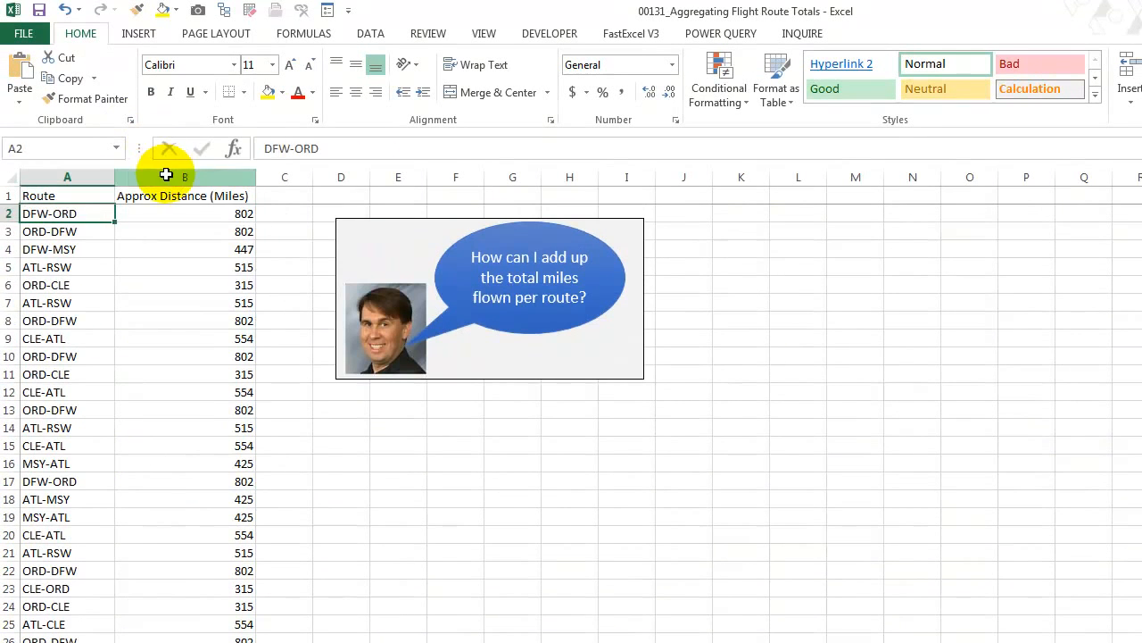
pyautogui.rightClick(169, 177)
pyautogui.click(232, 300)
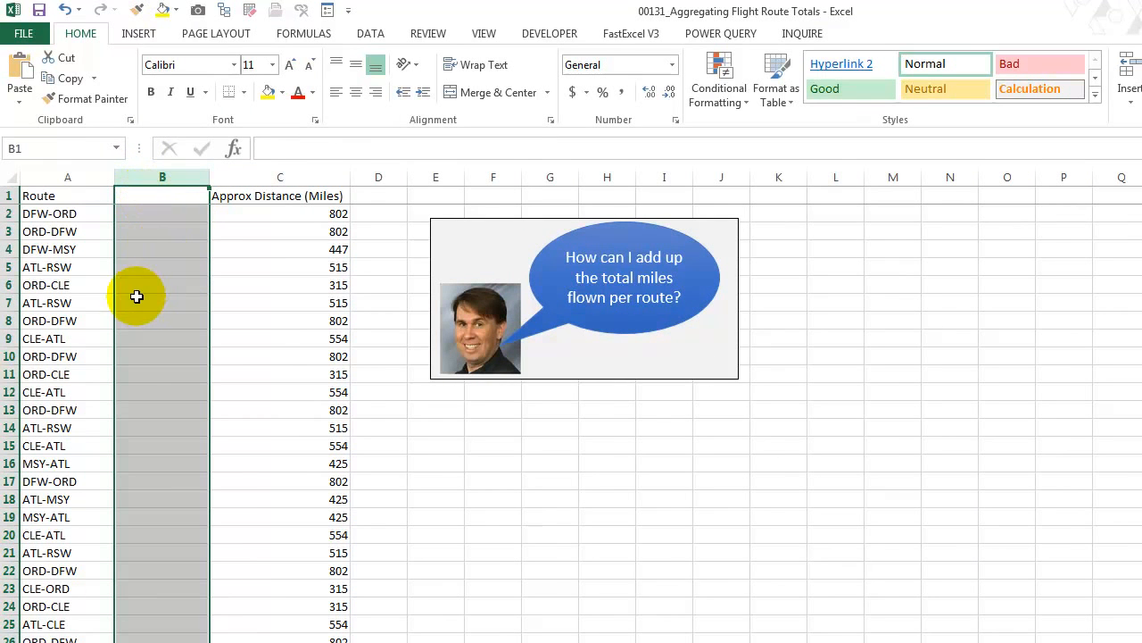
pyautogui.rightClick(146, 185)
pyautogui.click(182, 302)
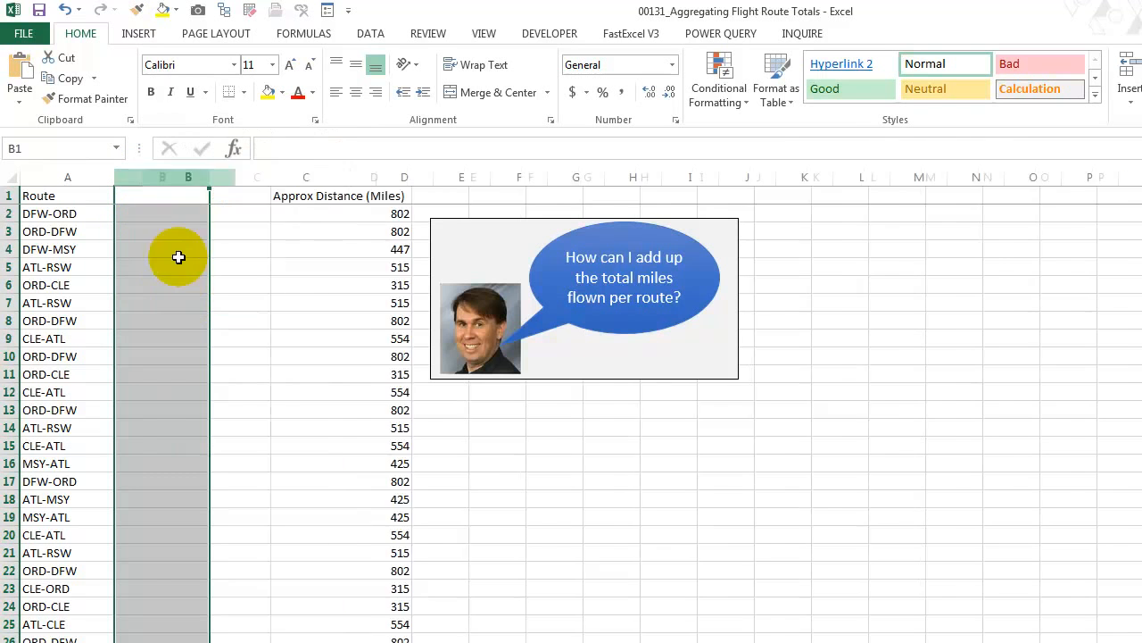
pyautogui.click(152, 197)
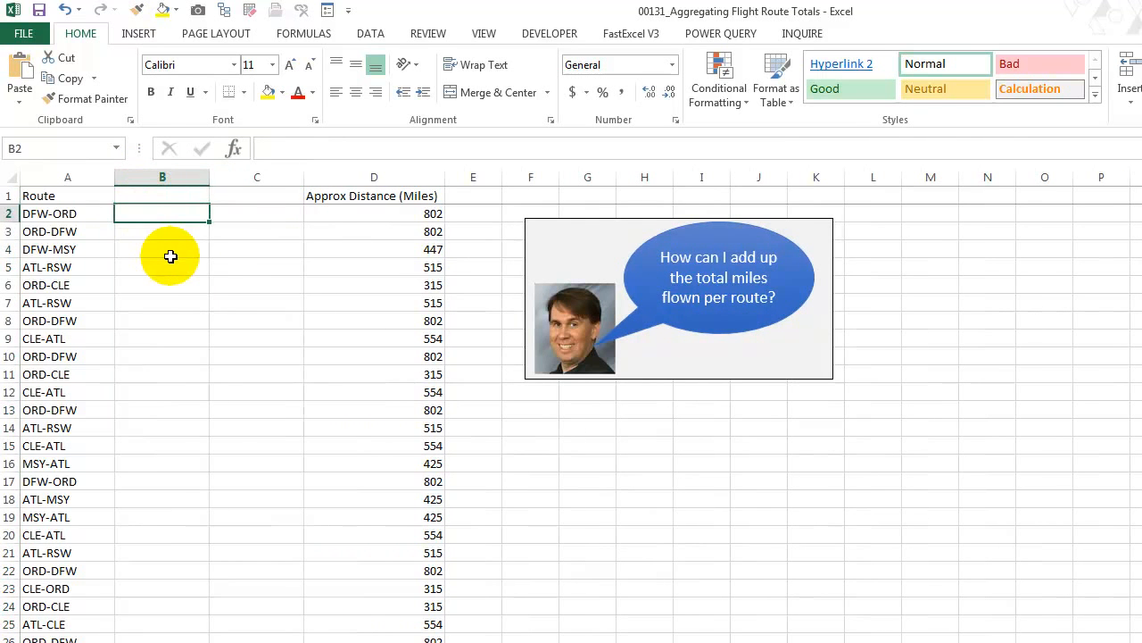
pyautogui.rightClick(158, 176)
pyautogui.click(178, 303)
# Step: Extract each route's first airport code with =LEFT(A2,3) in B2, filled down to the end of the data
pyautogui.click(154, 214)
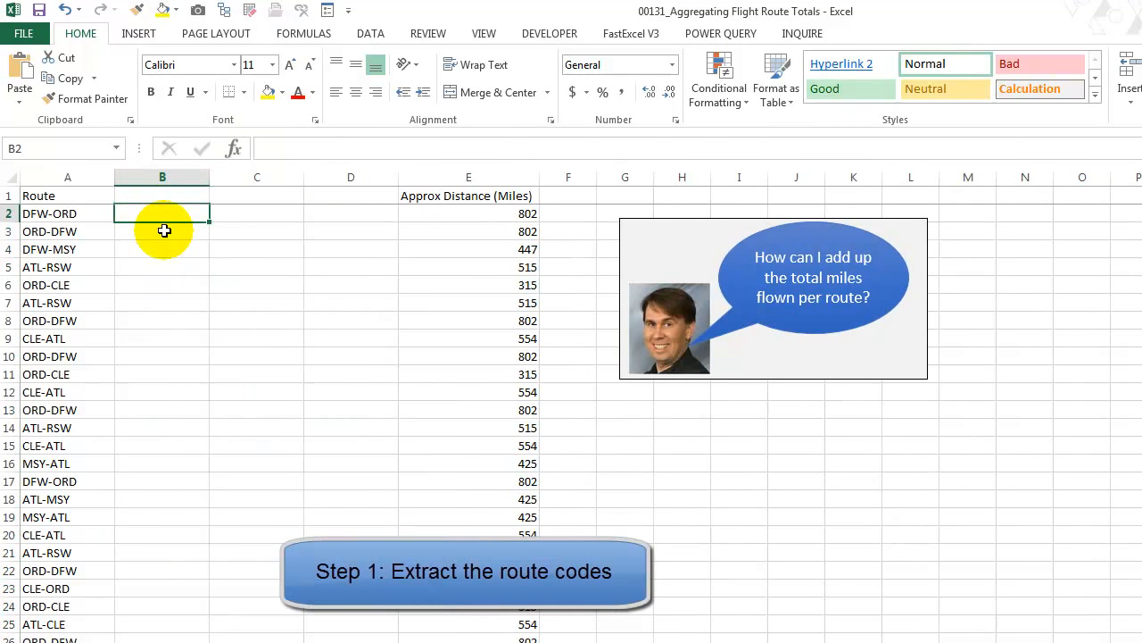
pyautogui.write('L')
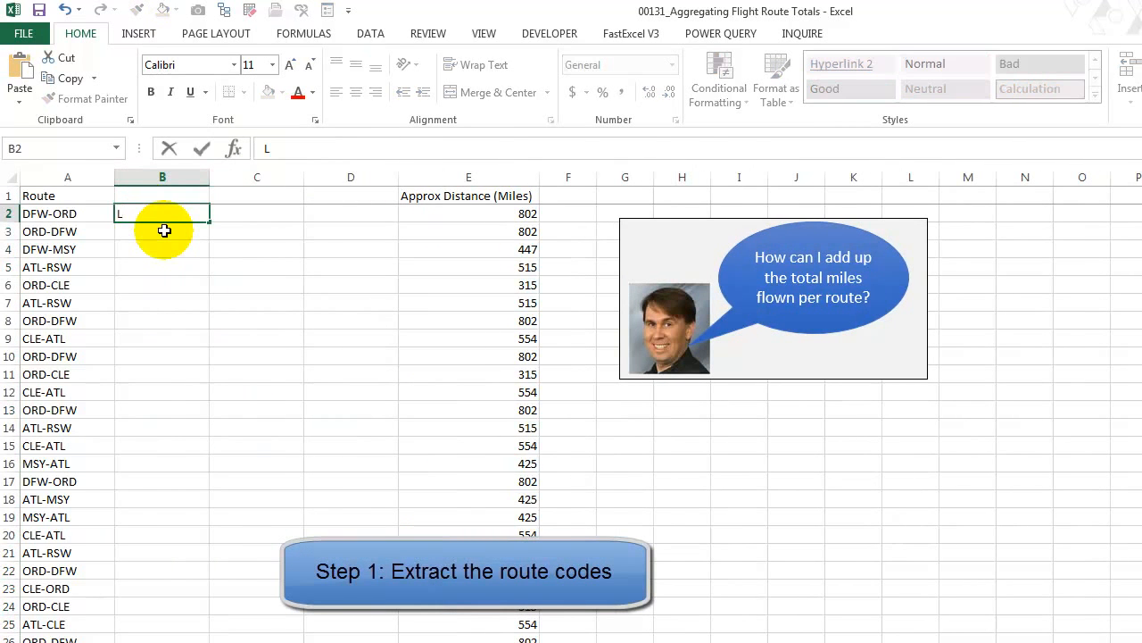
pyautogui.write('=left(')
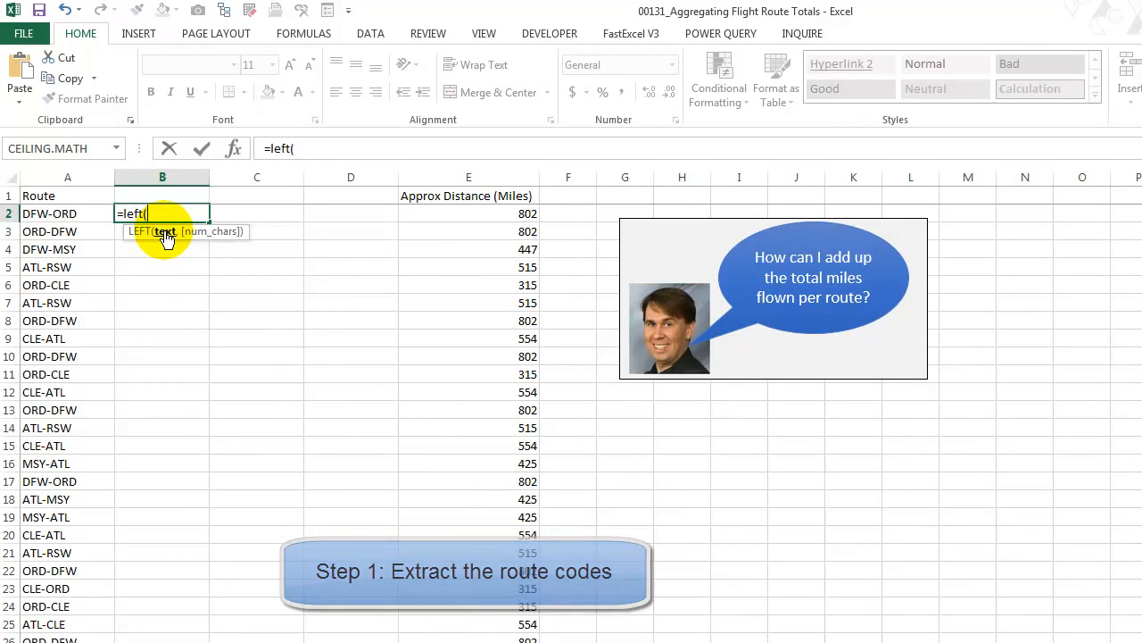
pyautogui.press('Left')
pyautogui.write(',3)')
pyautogui.hotkey('ctrl', 'Return')
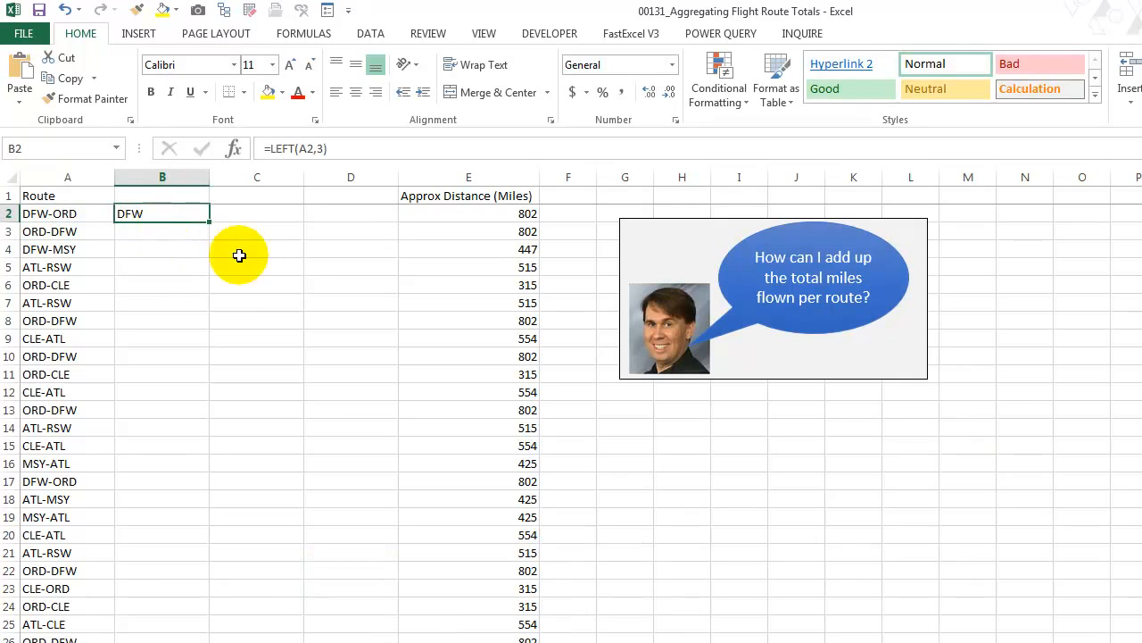
pyautogui.doubleClick(211, 223)
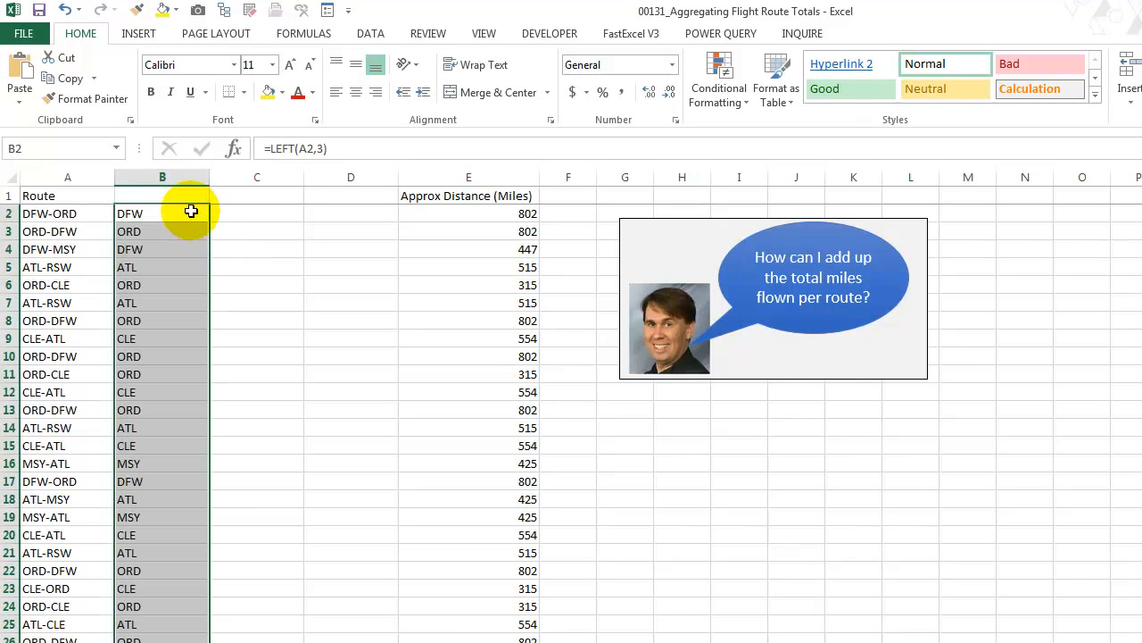
# Step: Label the two columns after Route with the headings "left" in B1 and "right" in C1
pyautogui.click(185, 196)
pyautogui.write('left')
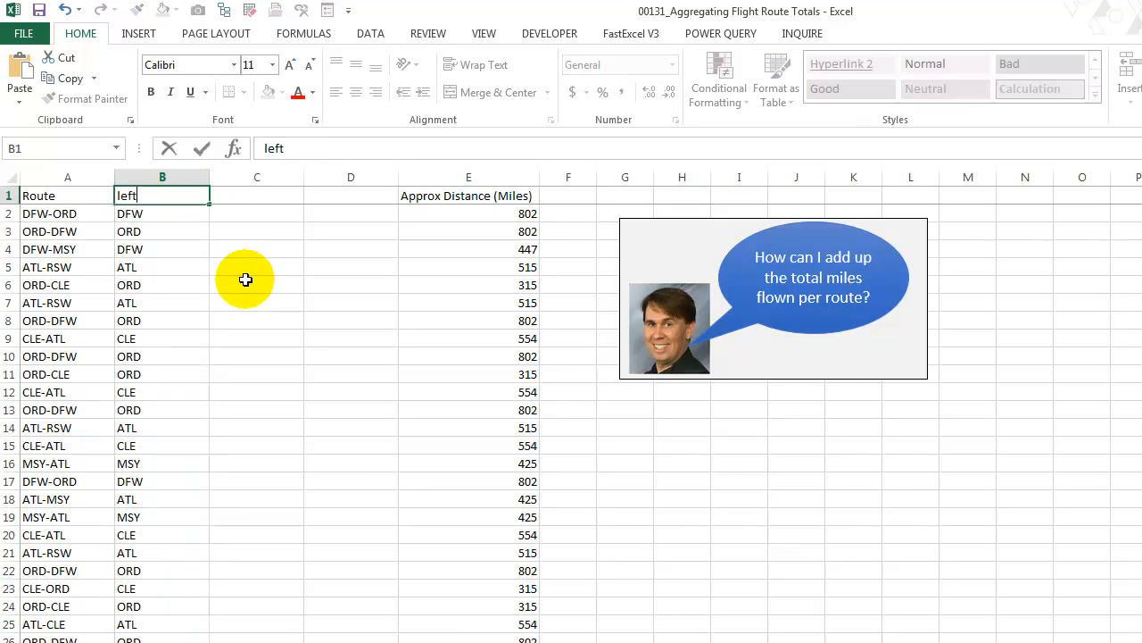
pyautogui.press('Tab')
pyautogui.write('rig')
pyautogui.press('Return')
# Step: Extract each route's second airport code with =RIGHT(A2,3) in C2, filled down the data, and narrow columns B and C
pyautogui.write('=right(')
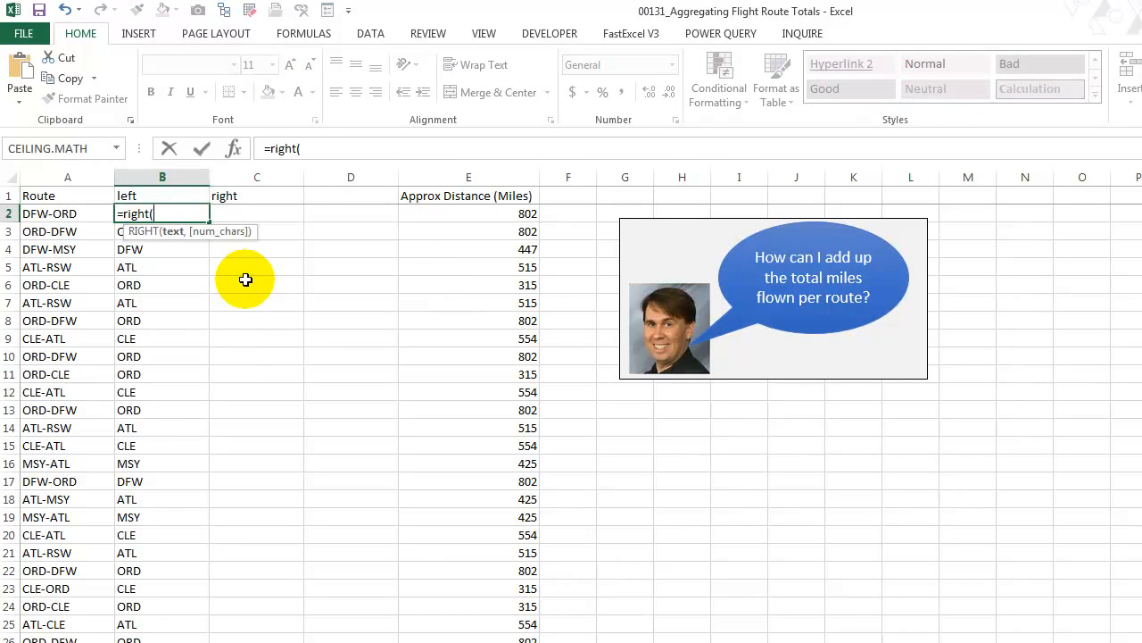
pyautogui.press('Escape')
pyautogui.press('Right')
pyautogui.write('=right(')
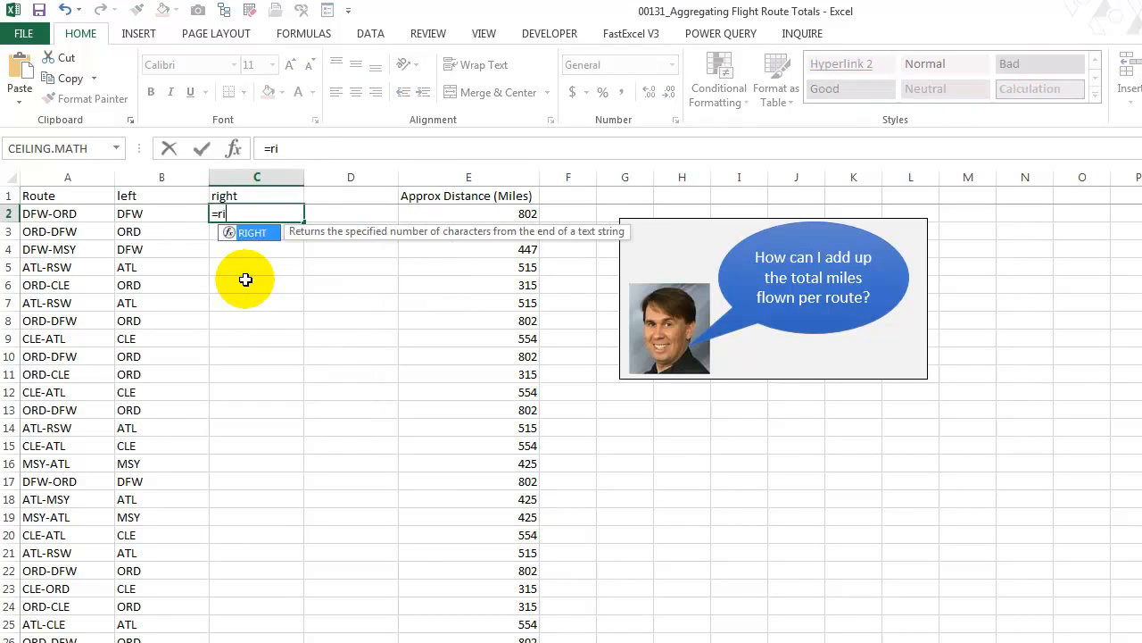
pyautogui.press('Left')
pyautogui.press('Left')
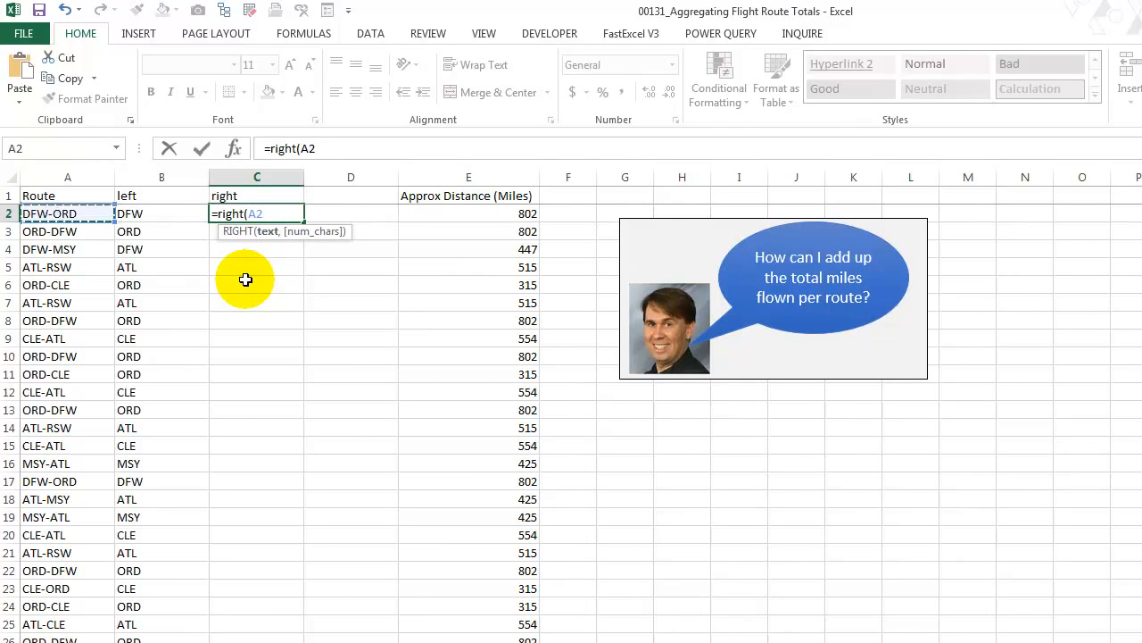
pyautogui.hotkey('ctrl', 'Return')
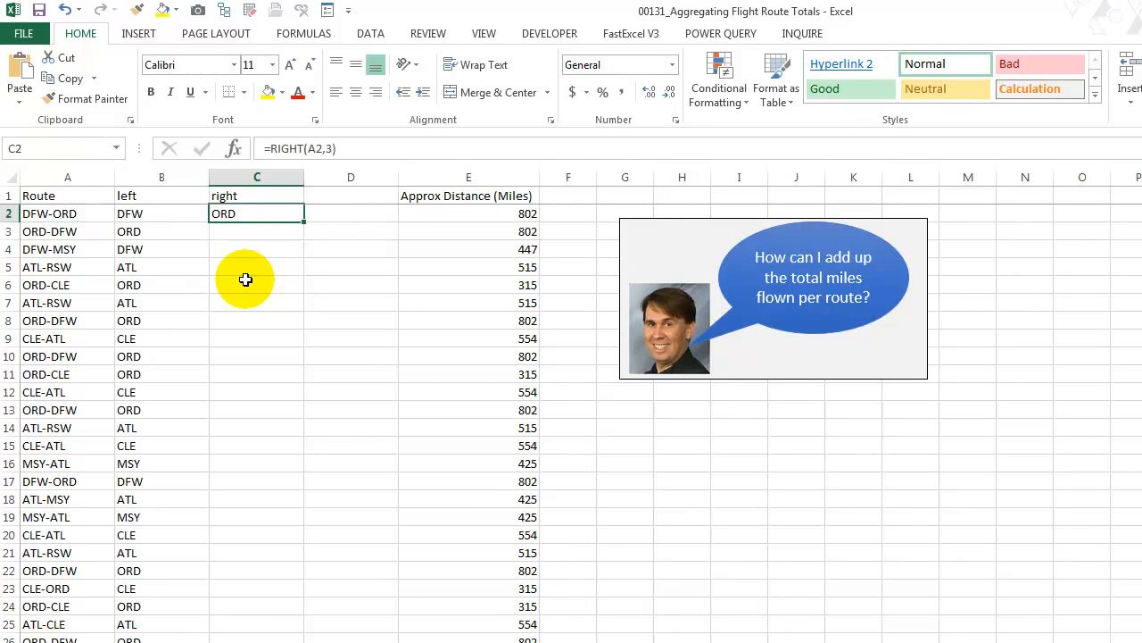
pyautogui.doubleClick(304, 224)
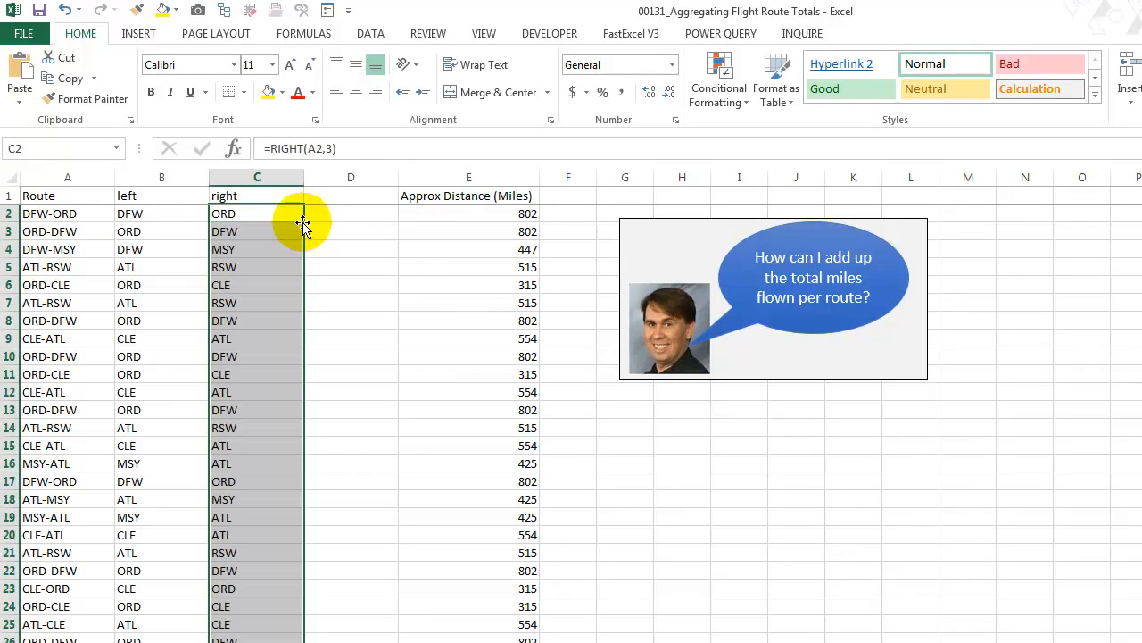
pyautogui.moveTo(191, 175)
pyautogui.mouseDown()
pyautogui.moveTo(250, 176)
pyautogui.moveTo(173, 176)
pyautogui.mouseUp()
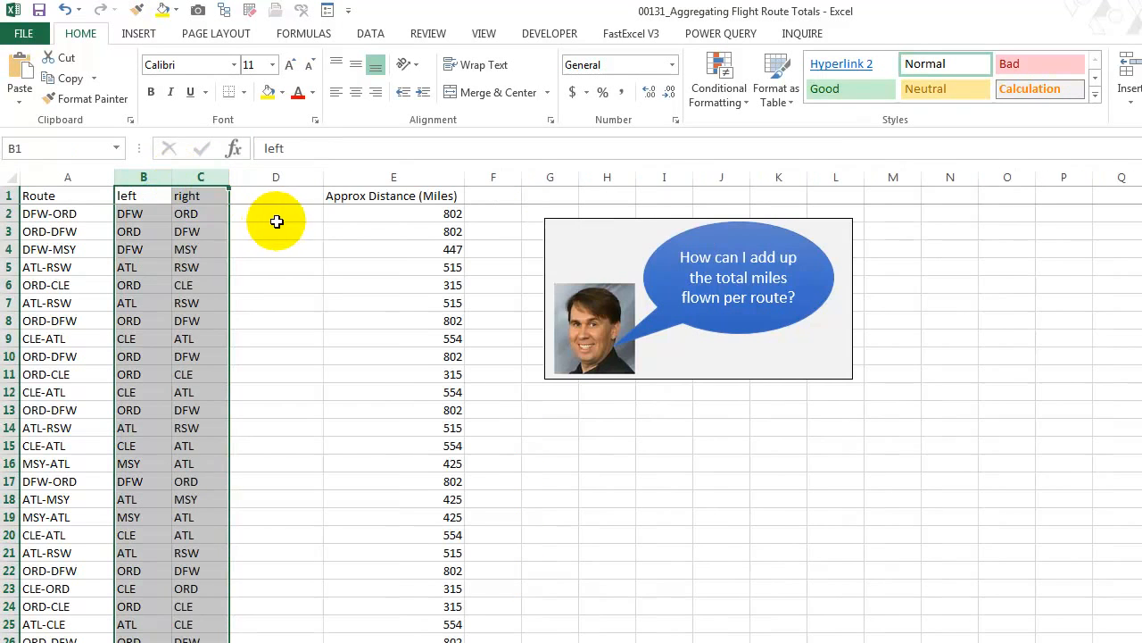
# Step: Compare the two airport codes in each row with =B2>C2 in D2, filled down to the end of the data
pyautogui.click(274, 212)
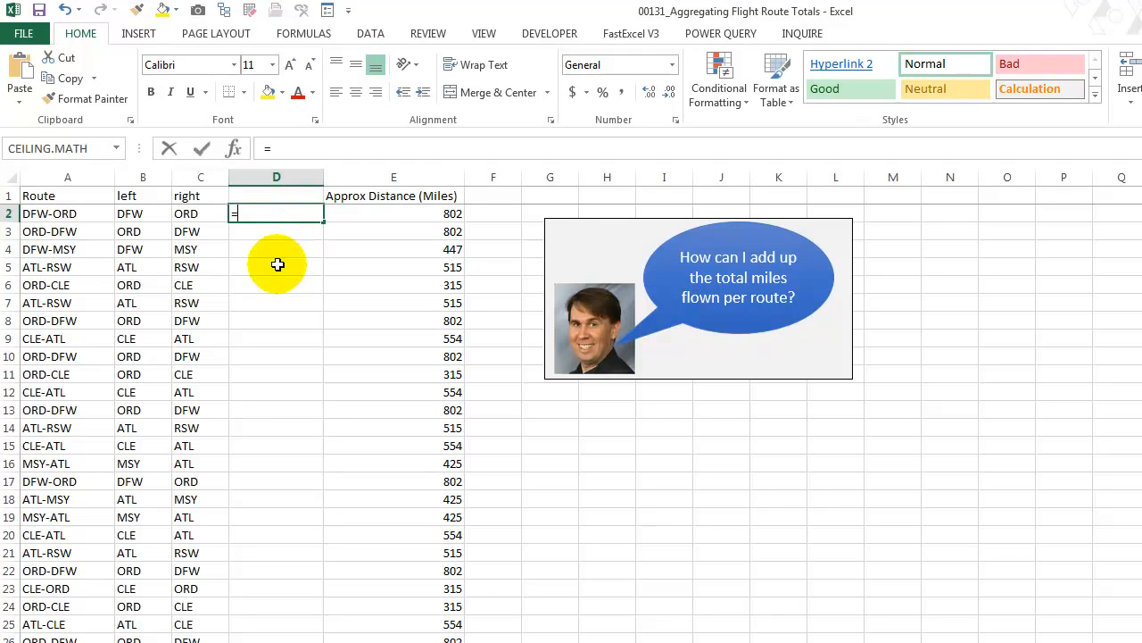
pyautogui.write('=')
pyautogui.press('Left')
pyautogui.press('Left')
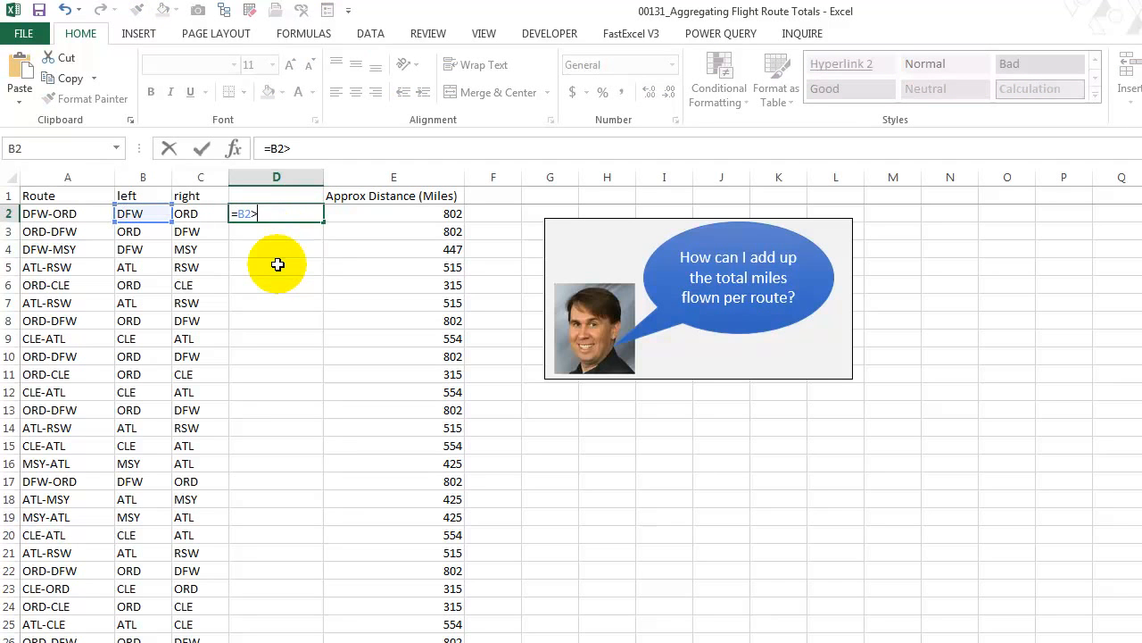
pyautogui.press('Return')
pyautogui.press('Up')
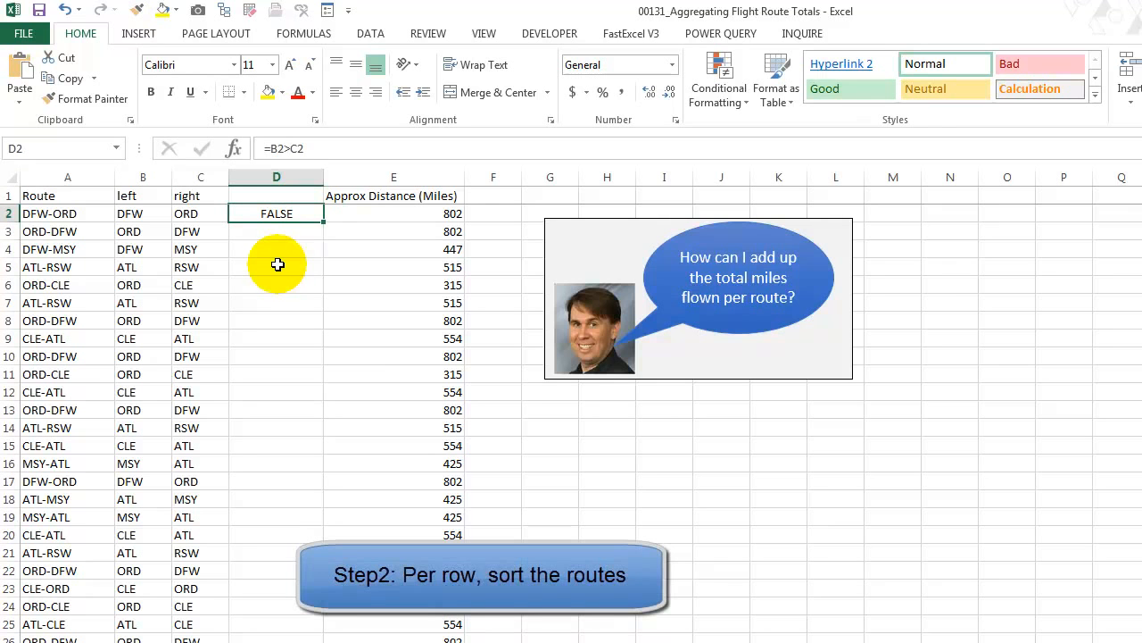
pyautogui.doubleClick(325, 223)
pyautogui.click(258, 231)
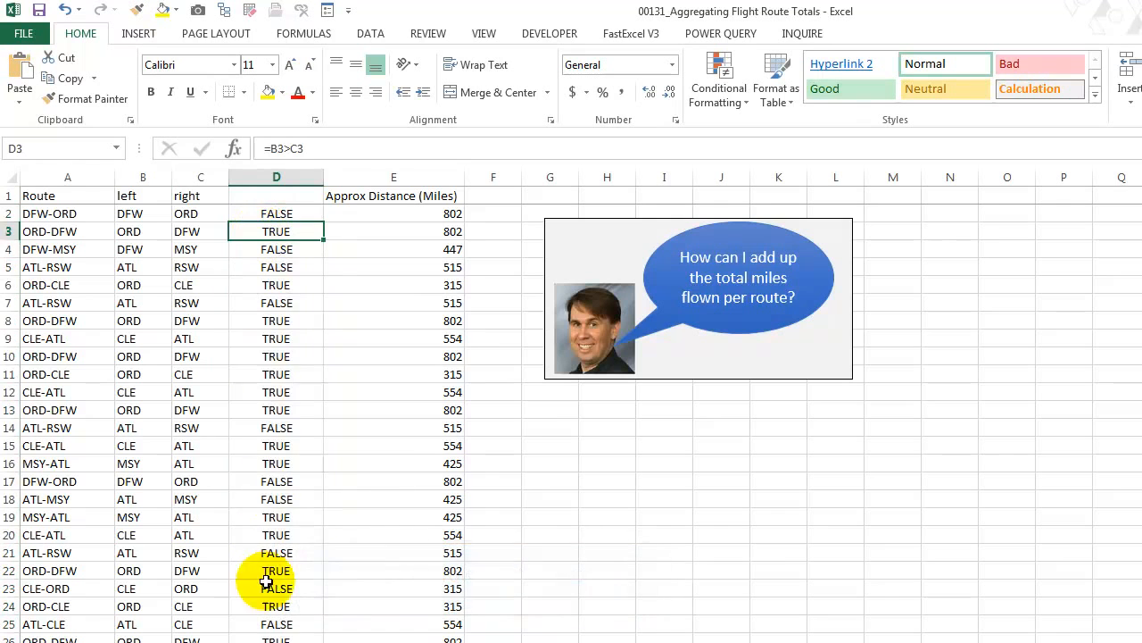
# Step: Insert a blank column before Approx Distance (Miles) and select the empty heading cell D1
pyautogui.click(340, 177)
pyautogui.rightClick(345, 178)
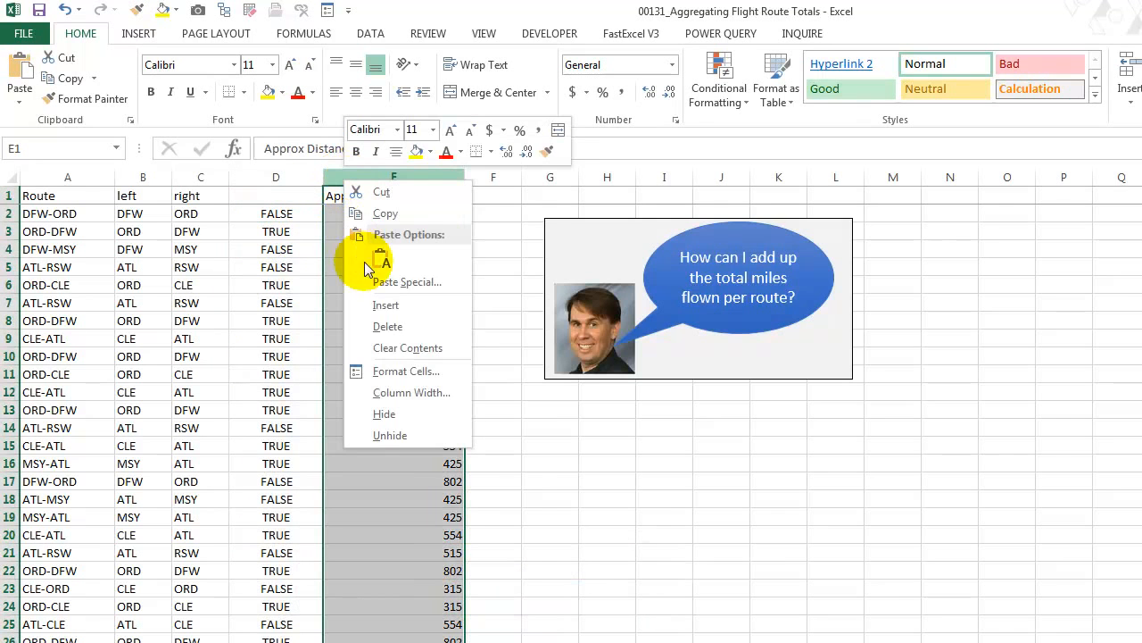
pyautogui.click(386, 304)
pyautogui.click(312, 198)
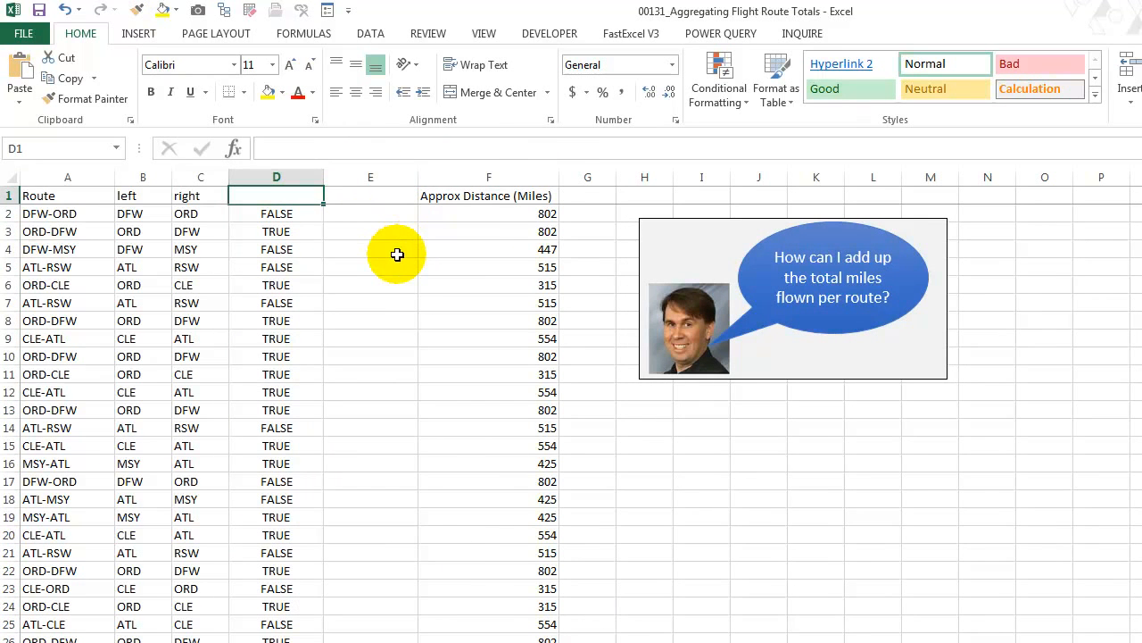
# Step: Label the column of airport code comparisons with the heading "T/F" in D1
pyautogui.write('T/')
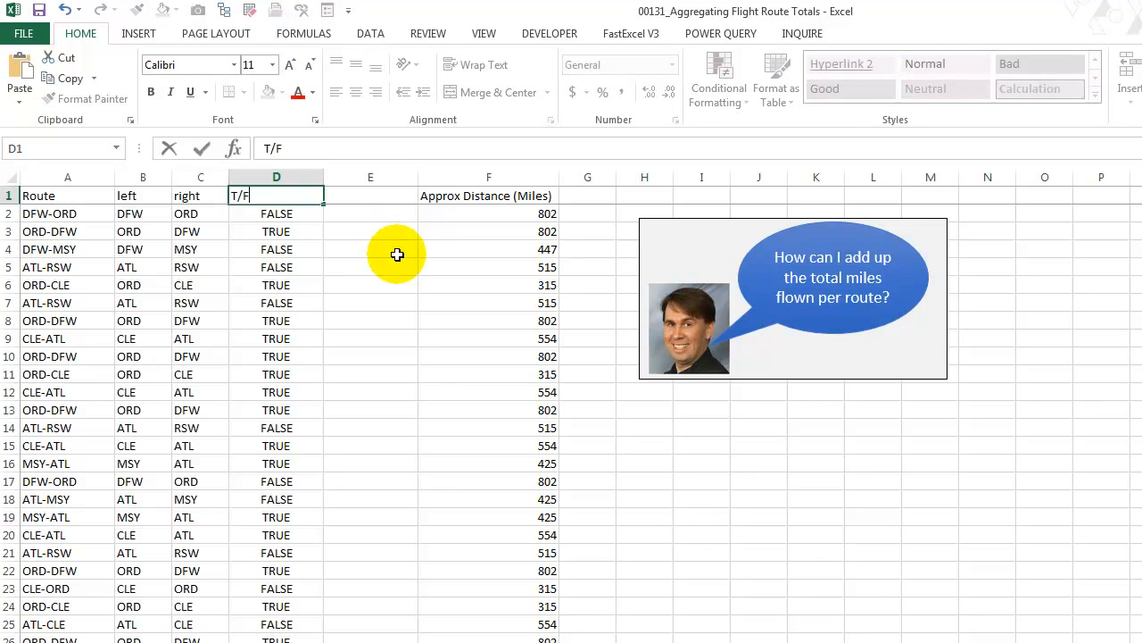
pyautogui.write('F')
pyautogui.press('Tab')
# Step: Build the sorted route with =IF(D2=FALSE,C2&"-"&B2,B2&"-"&C2) in E2, filled down to the end of the data
pyautogui.press('Down')
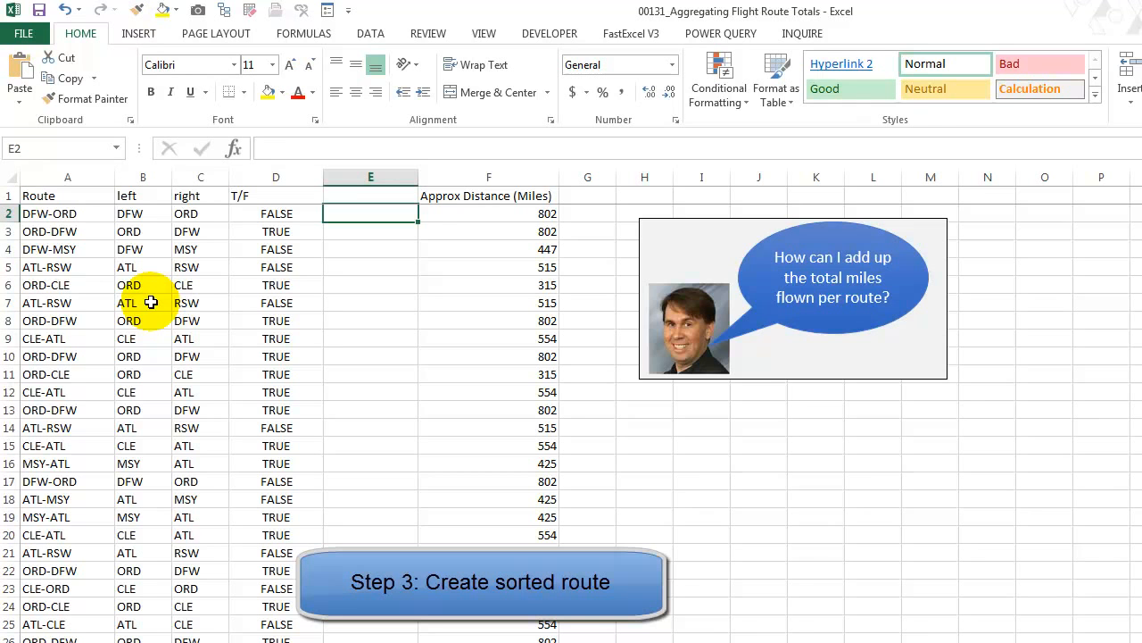
pyautogui.write('=if(')
pyautogui.press('Left')
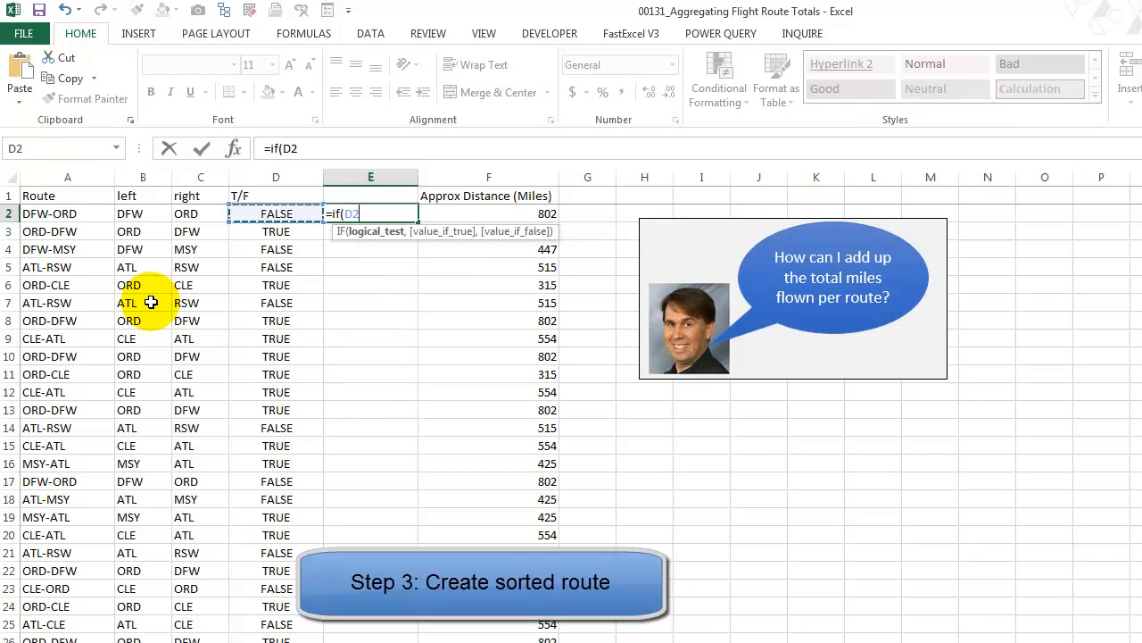
pyautogui.write('=false,.')
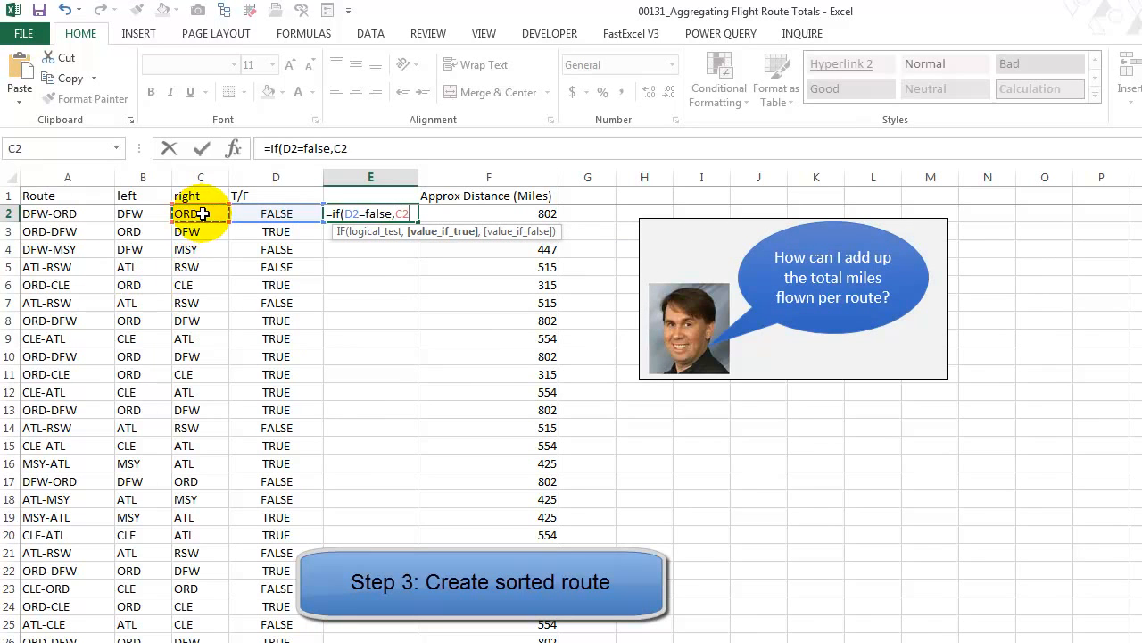
pyautogui.write('&"-"&')
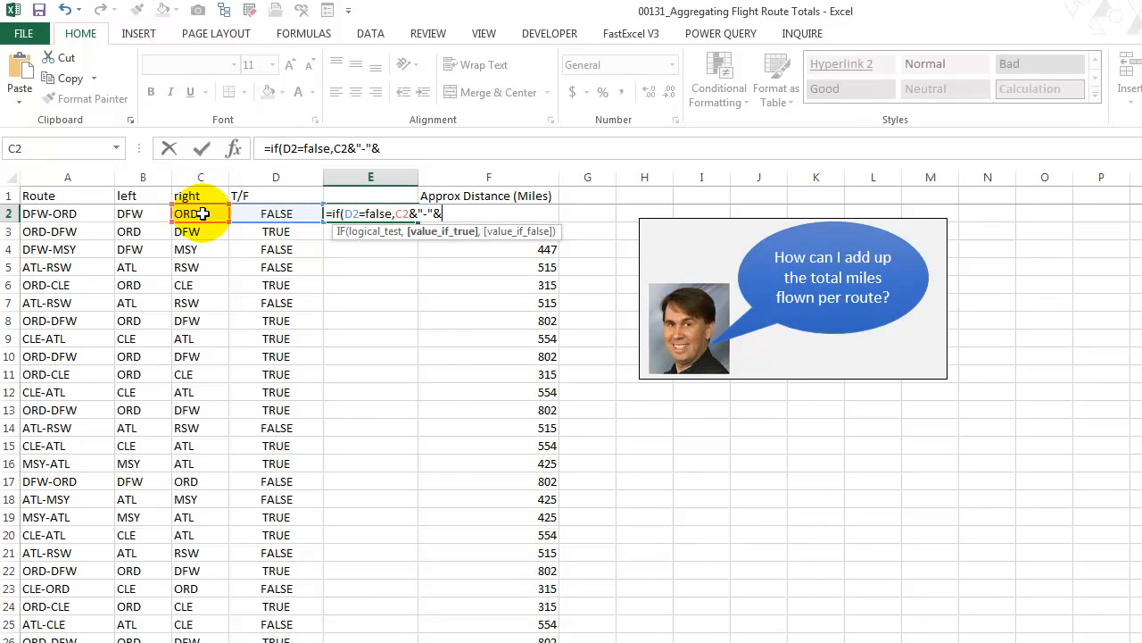
pyautogui.click(160, 218)
pyautogui.write(',')
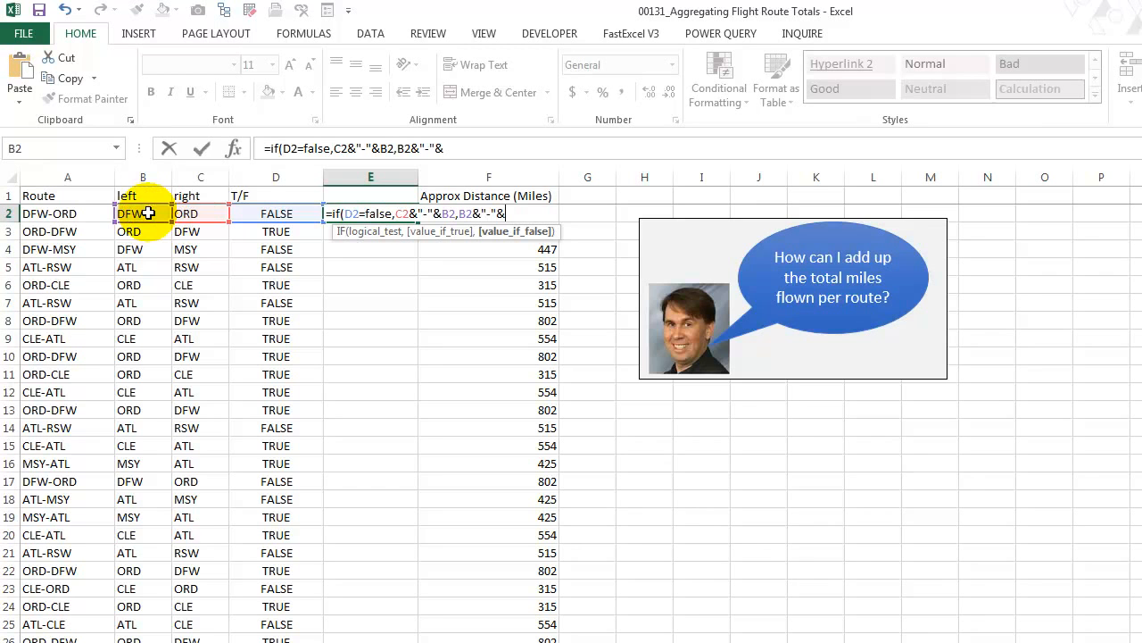
pyautogui.click(191, 215)
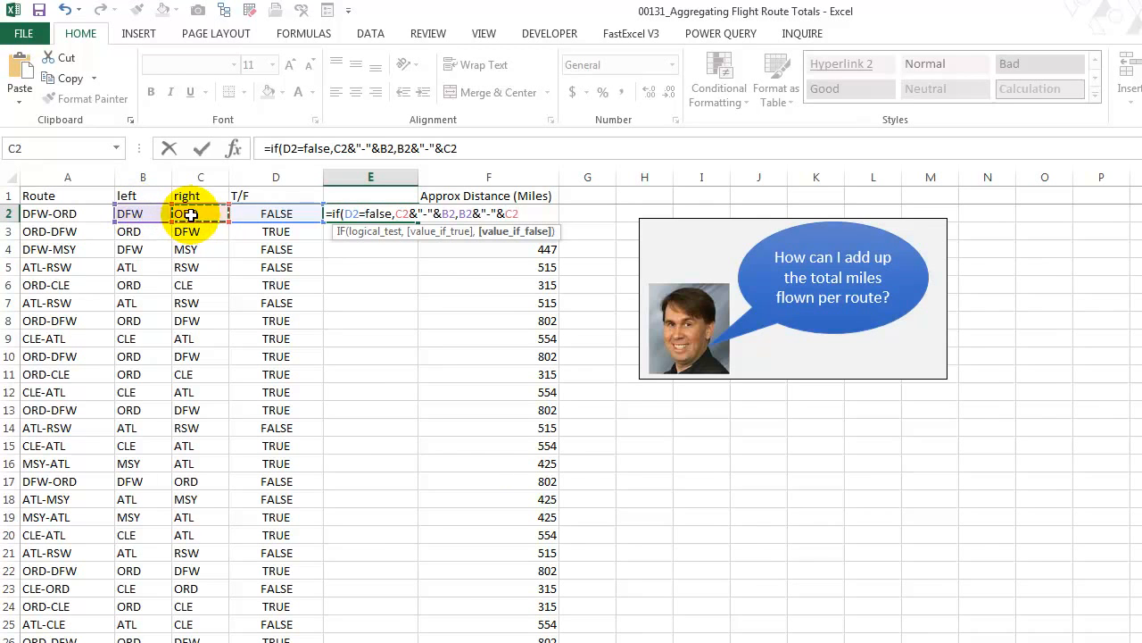
pyautogui.press('Return')
pyautogui.press('Up')
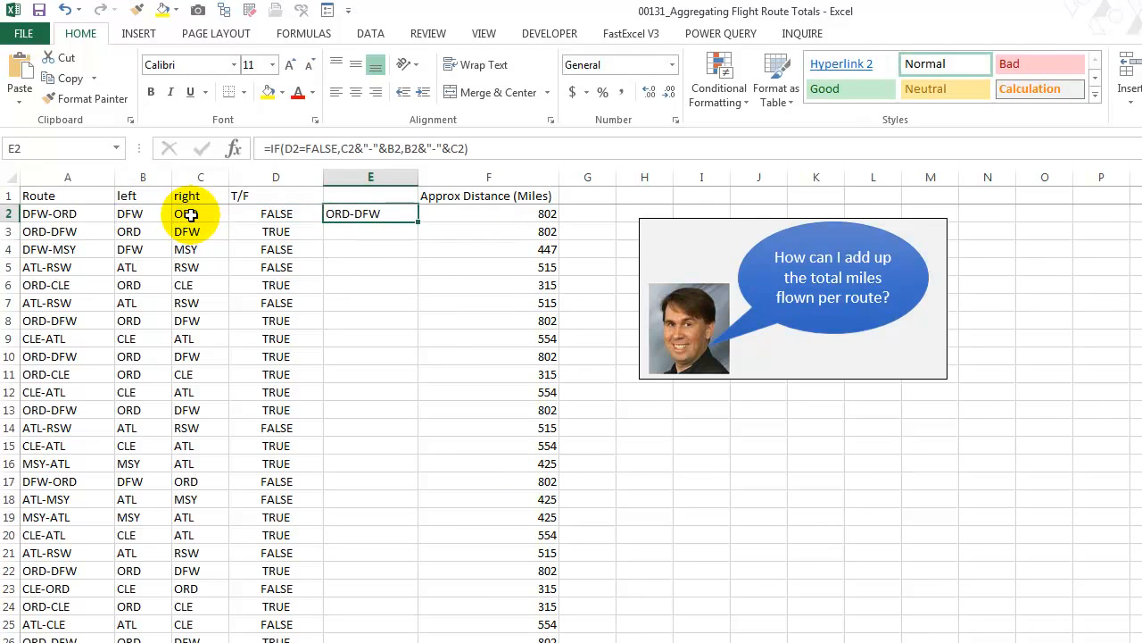
pyautogui.doubleClick(417, 221)
# Step: Label the sorted route column with the heading "Route2" in E1
pyautogui.click(365, 195)
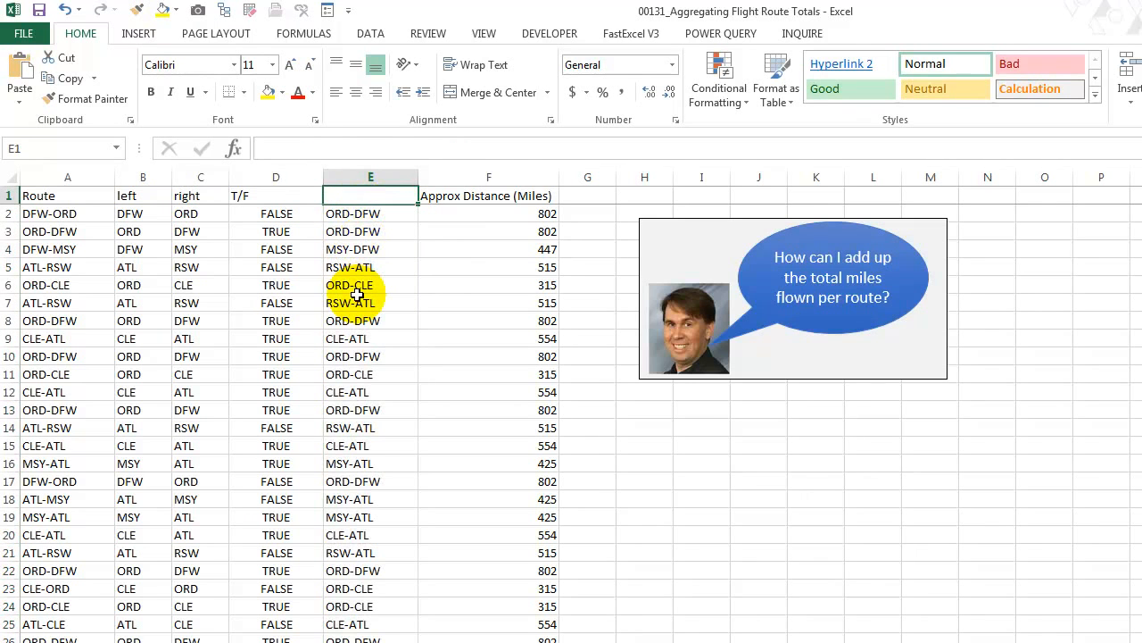
pyautogui.write('Route2')
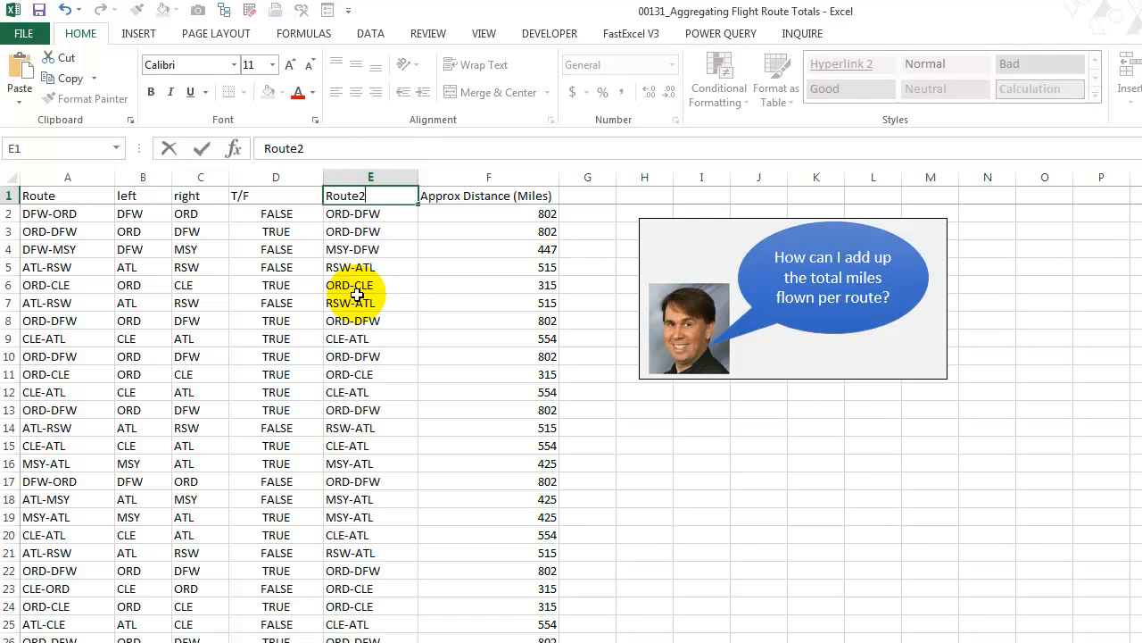
pyautogui.press('Return')
pyautogui.press('Up')
pyautogui.hotkey('shift', 'Right')
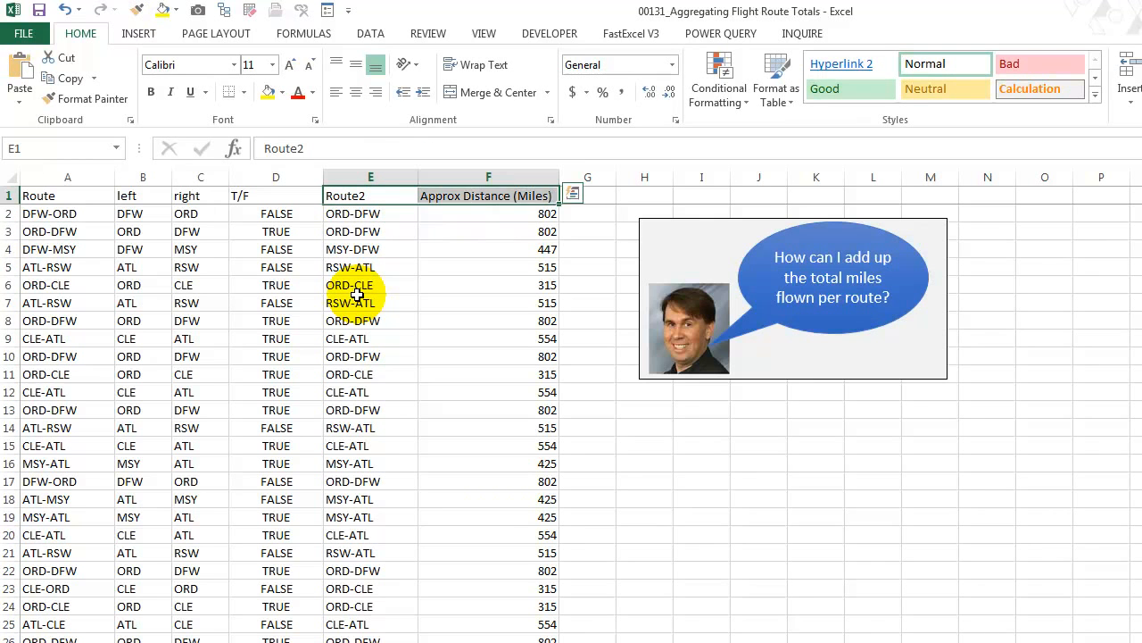
pyautogui.click(351, 290)
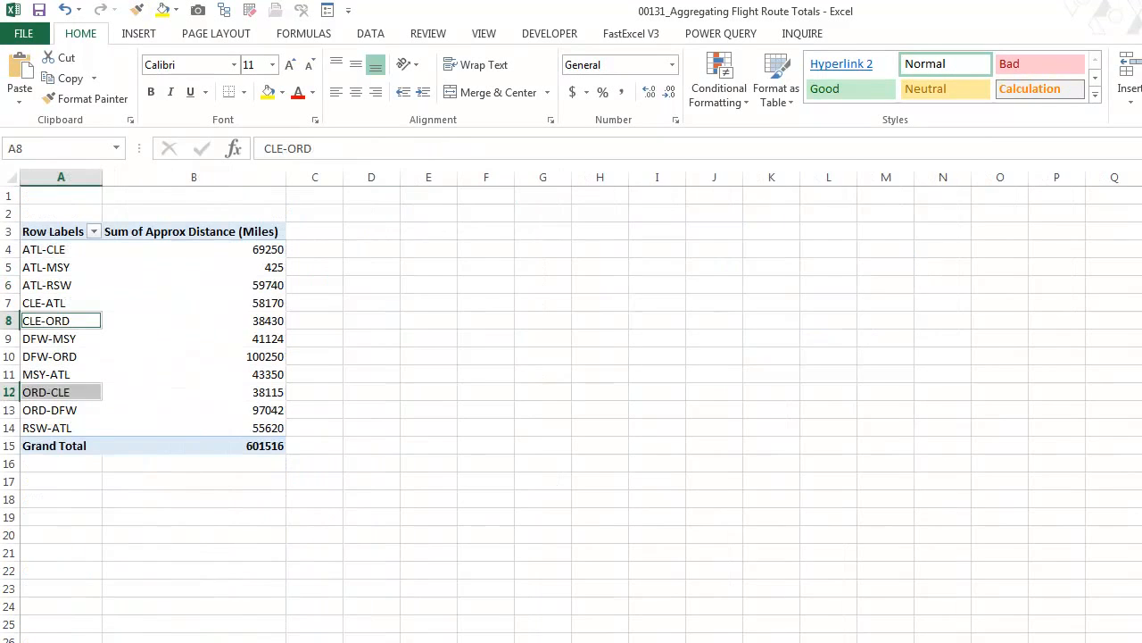
# Step: Copy the whole route pivot table and paste it beside the original, starting at D3 on the pivot sheet
pyautogui.moveTo(53, 233); pyautogui.dragTo(257, 445)
pyautogui.hotkey('ctrl', 'c')
pyautogui.click(375, 229)
pyautogui.hotkey('ctrl', 'v')
# Step: Refresh the copied pivot table and use Route2 instead of Route as its row field
pyautogui.rightClick(377, 275)
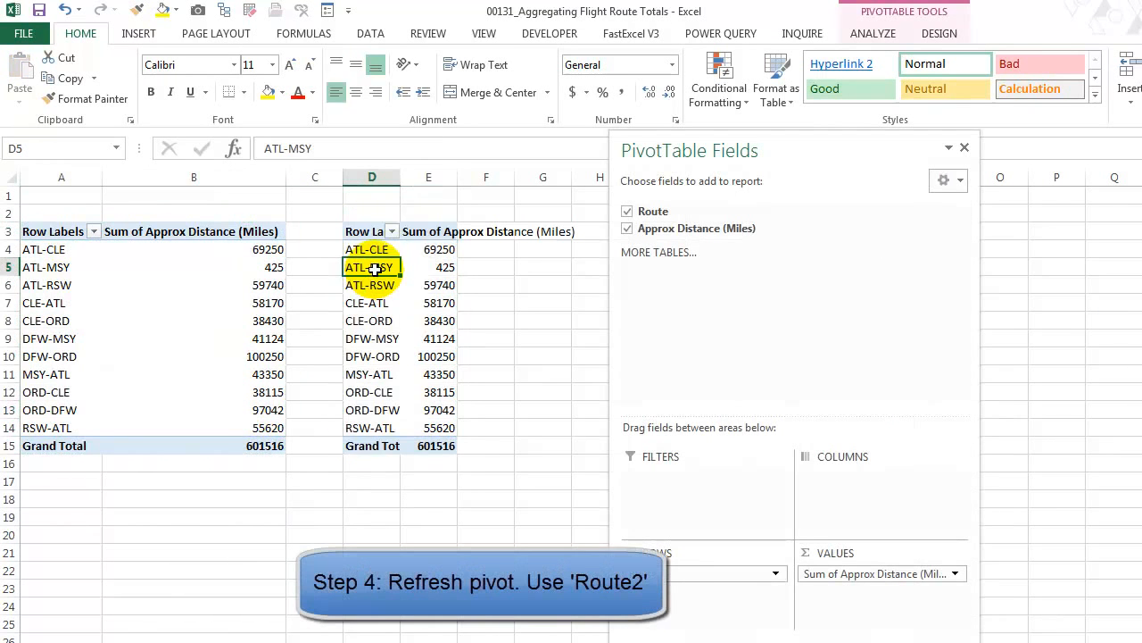
pyautogui.click(416, 330)
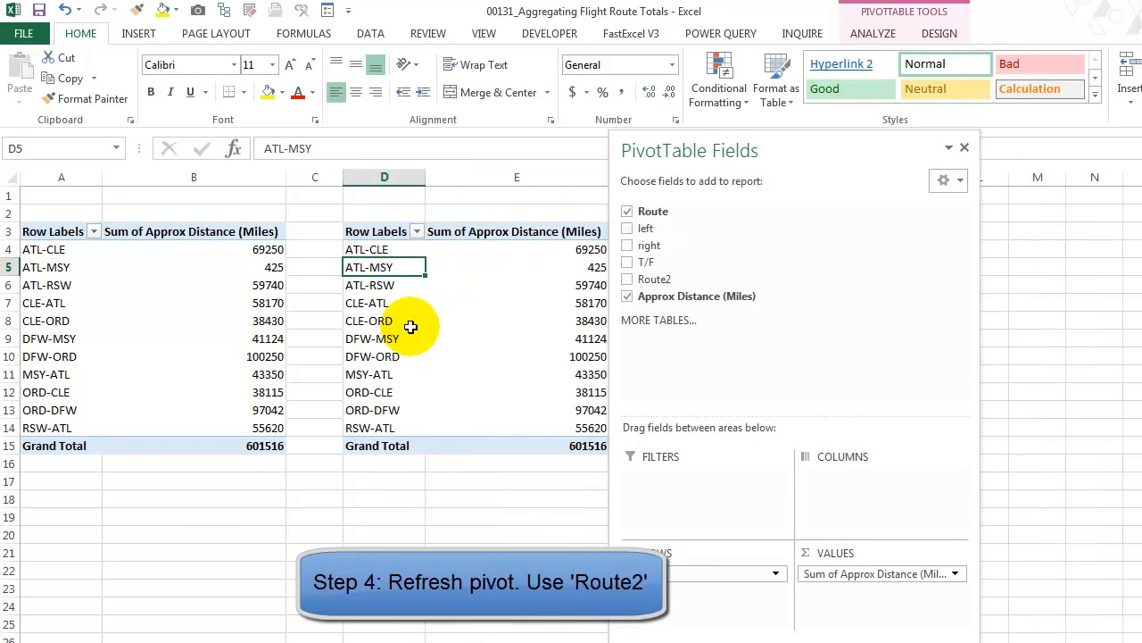
pyautogui.moveTo(668, 279); pyautogui.dragTo(667, 572)
pyautogui.moveTo(798, 164); pyautogui.dragTo(1026, 224)
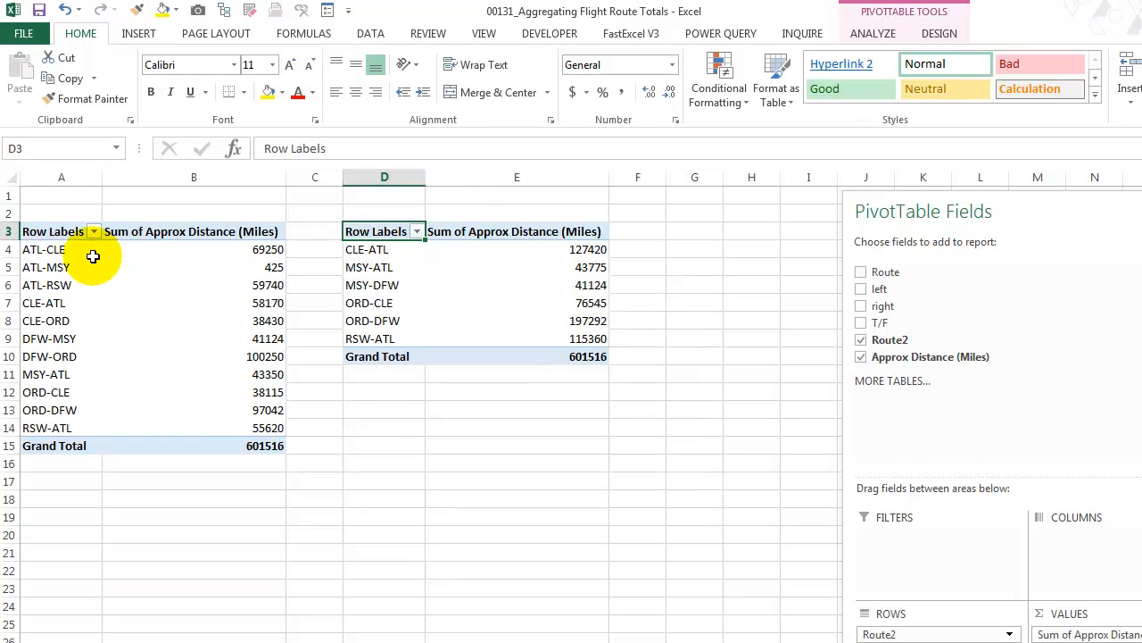
# Step: Select the ATL-CLE and CLE-ATL mileage totals in the original pivot table to check them against the combined route
pyautogui.click(223, 250)
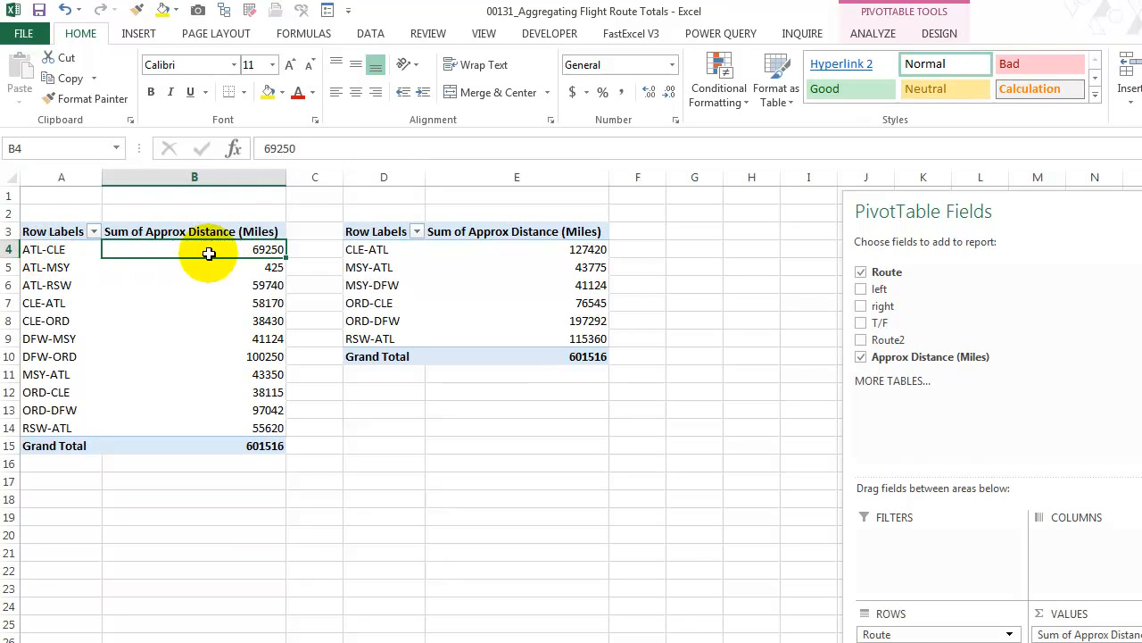
pyautogui.keyDown('ctrl'); pyautogui.click(270, 304); pyautogui.keyUp('ctrl')
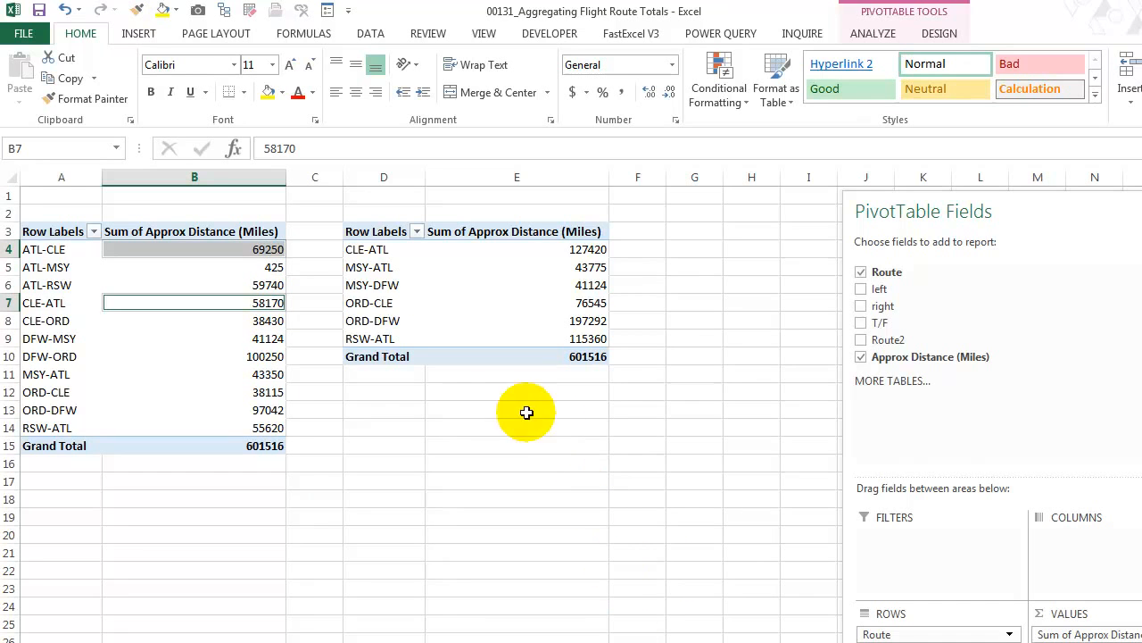
# Step: Review the left, right, T/F and Route2 helper columns on the data sheet, including the comparison formula in D2
pyautogui.click(304, 639)
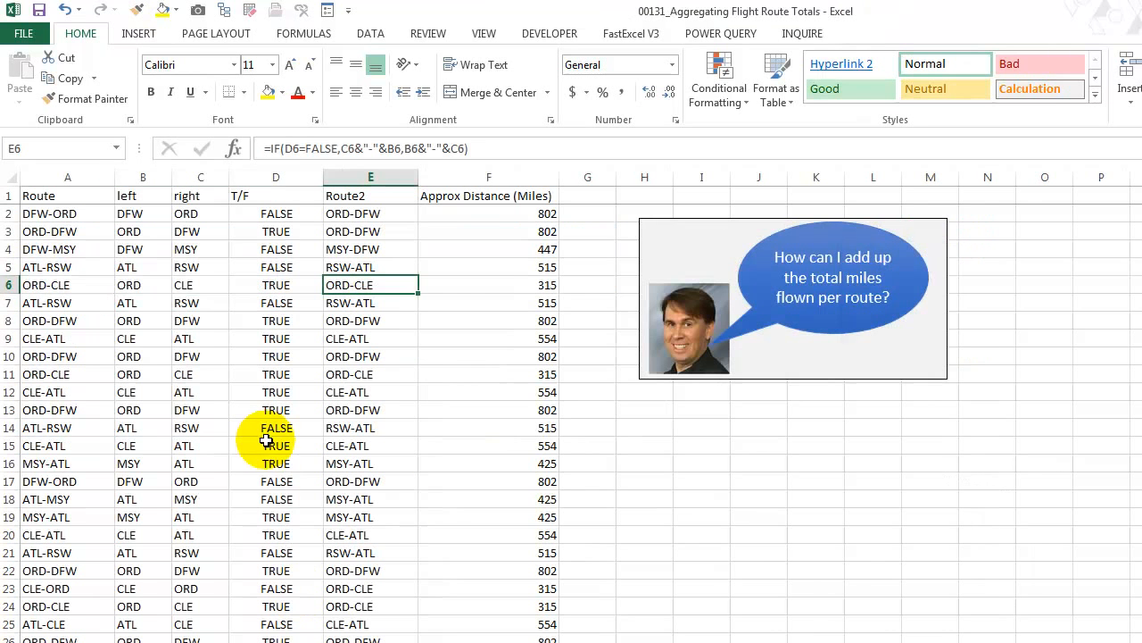
pyautogui.click(142, 175)
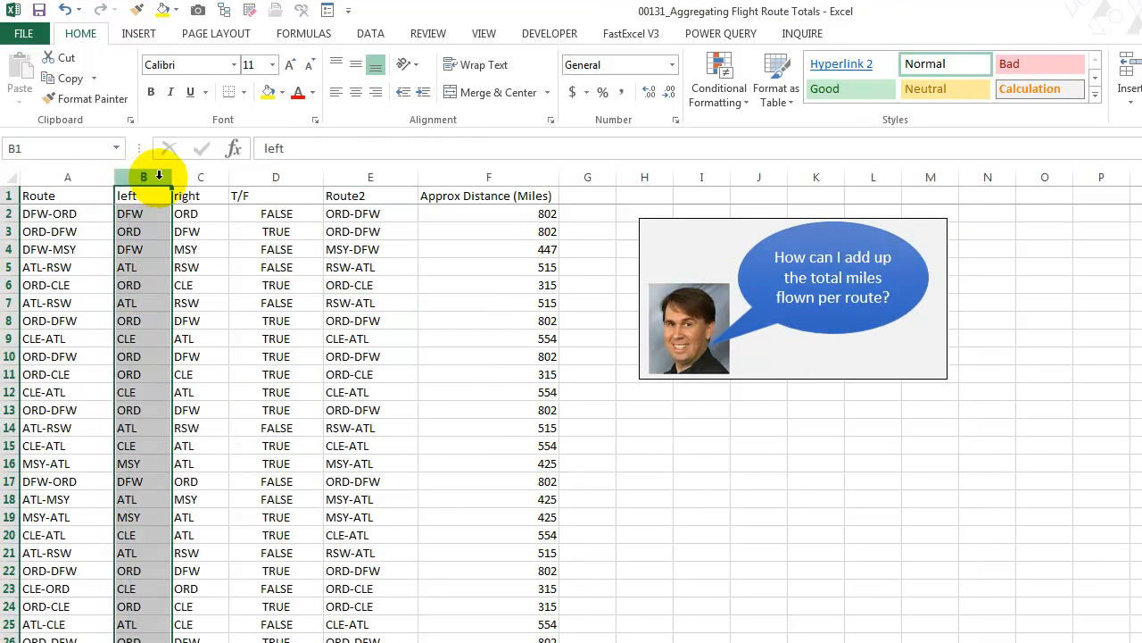
pyautogui.click(189, 175)
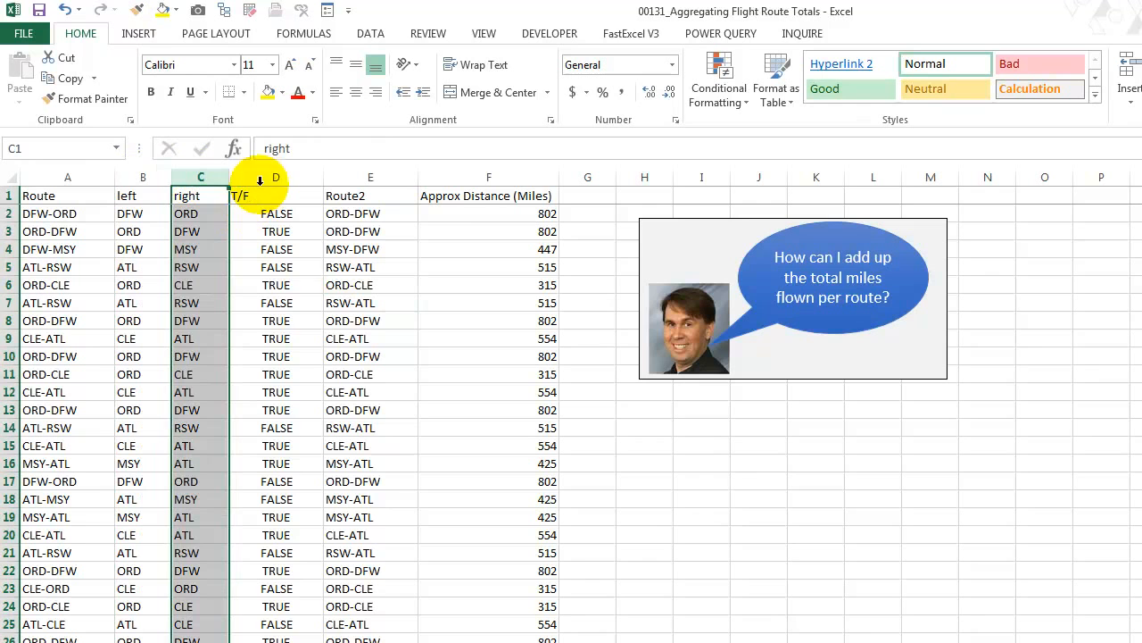
pyautogui.click(259, 177)
pyautogui.click(254, 222)
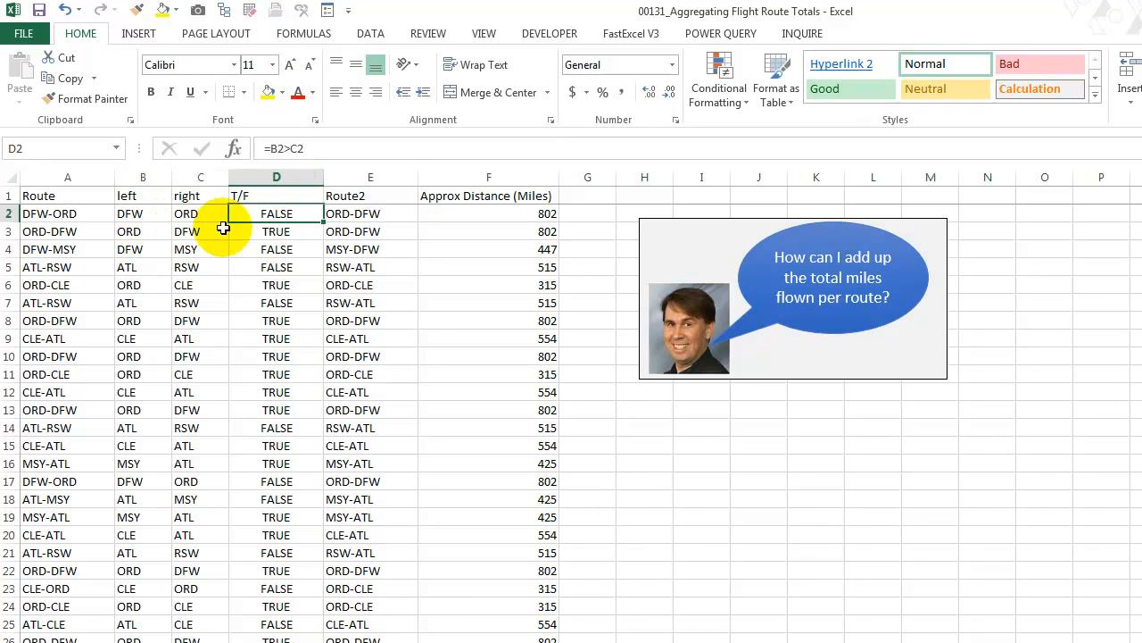
pyautogui.click(371, 177)
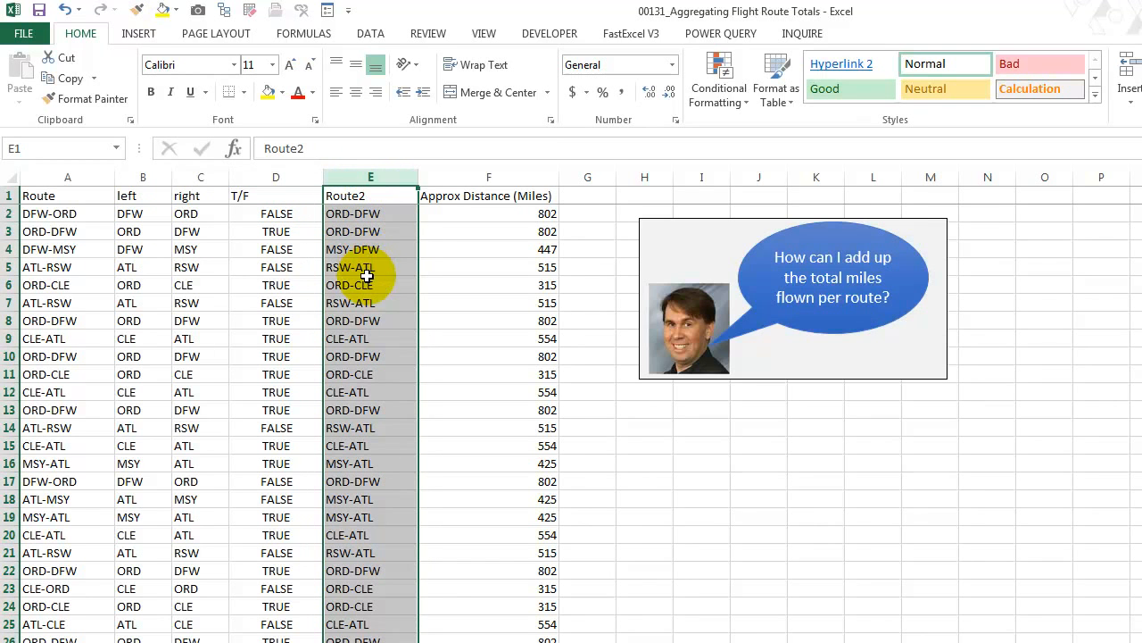